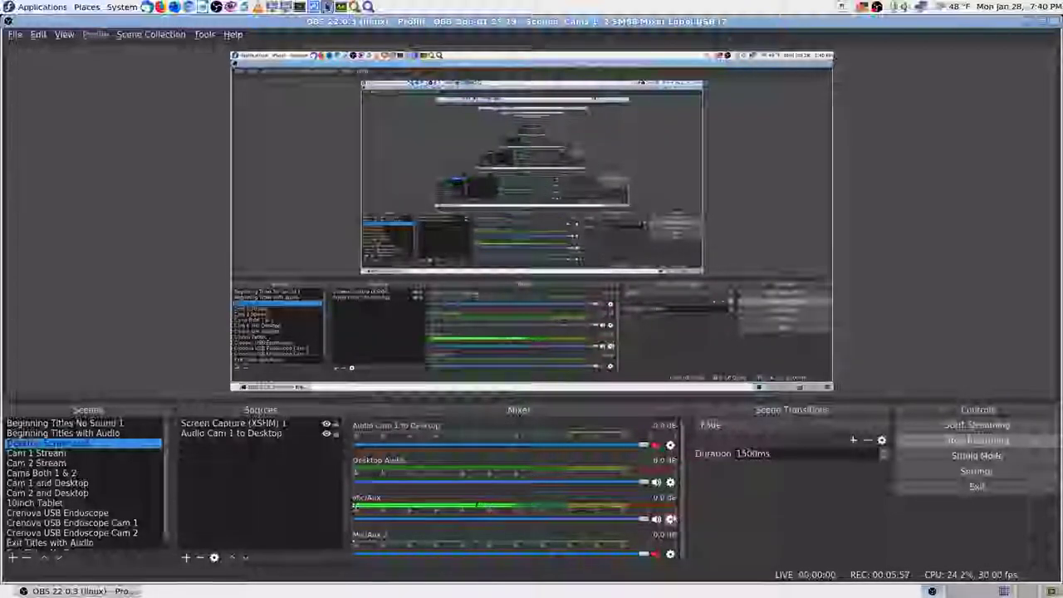
Open the advanced audio properties from Mic/Aux, move the dialog away from the mixer, and widen it to show all six tracks
{"action": "left_click", "coordinate": [670, 519]}
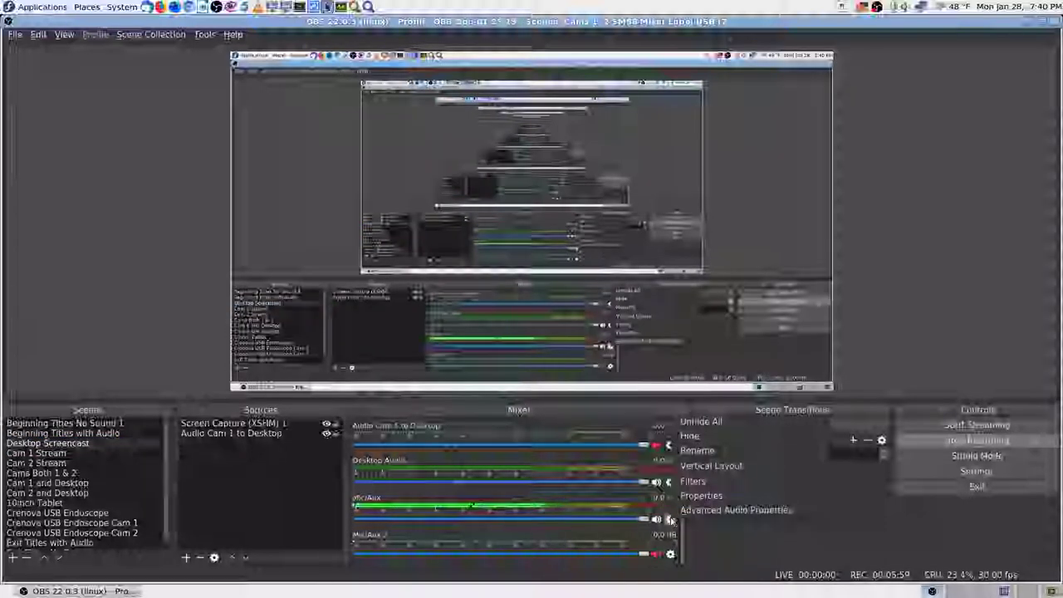
{"action": "left_click", "coordinate": [727, 509]}
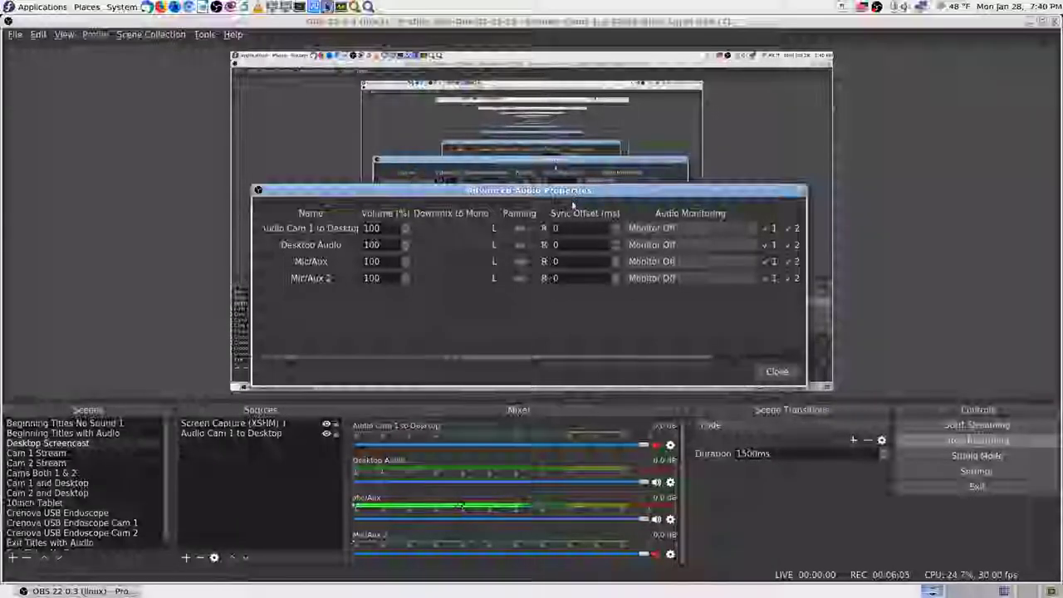
{"action": "left_click_drag", "start_coordinate": [574, 193], "coordinate": [320, 75]}
{"action": "left_click_drag", "start_coordinate": [553, 172], "coordinate": [670, 178]}
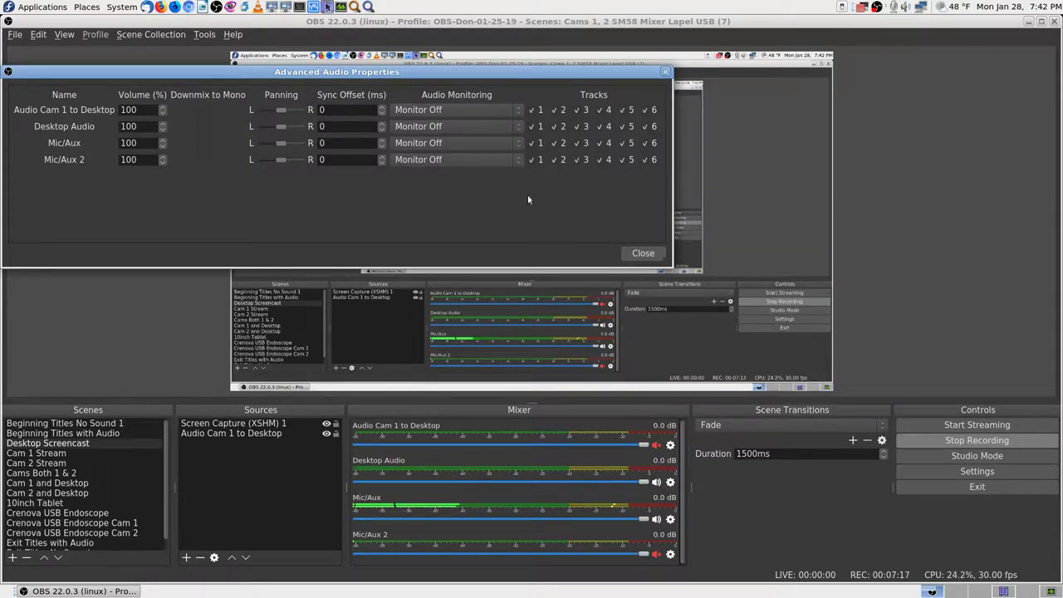
Set audio monitoring for Mic/Aux to Monitor and Output, and mute Desktop Audio in the mixer
{"action": "left_click", "coordinate": [515, 145]}
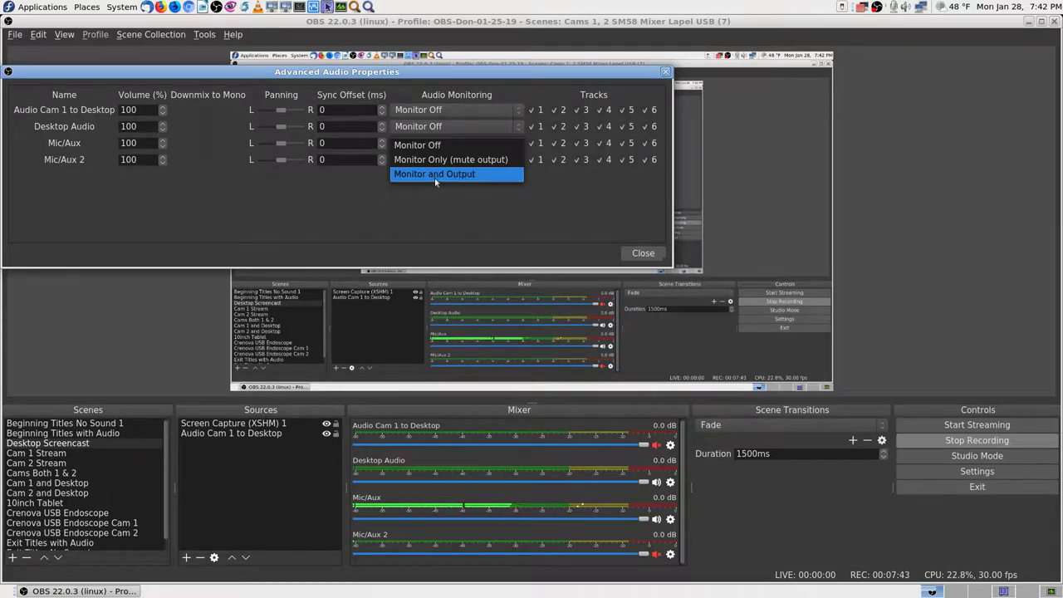
{"action": "left_click", "coordinate": [489, 175]}
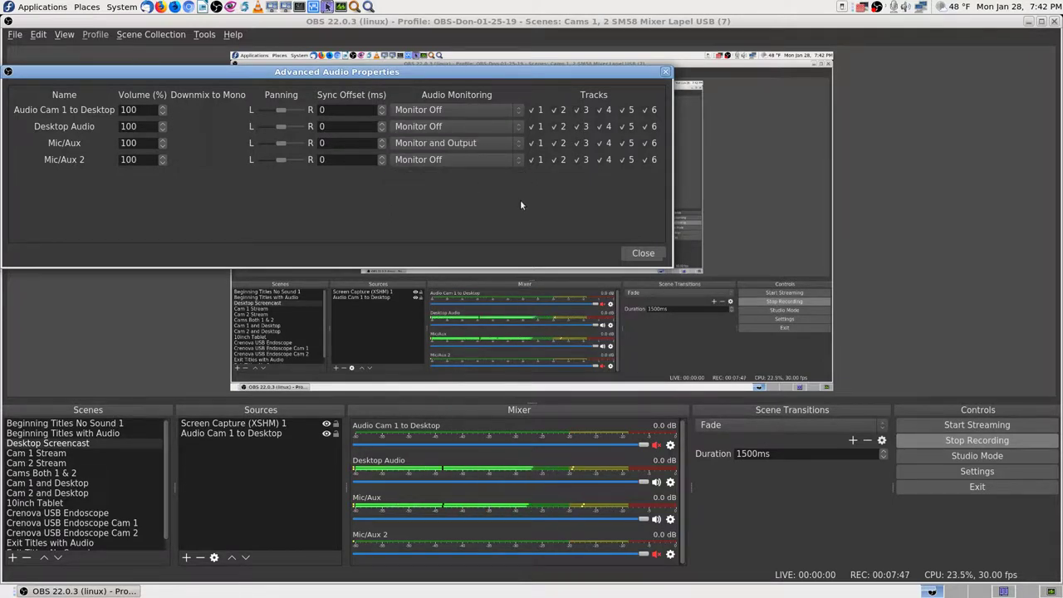
{"action": "key", "text": "XF86AudioLowerVolume"}
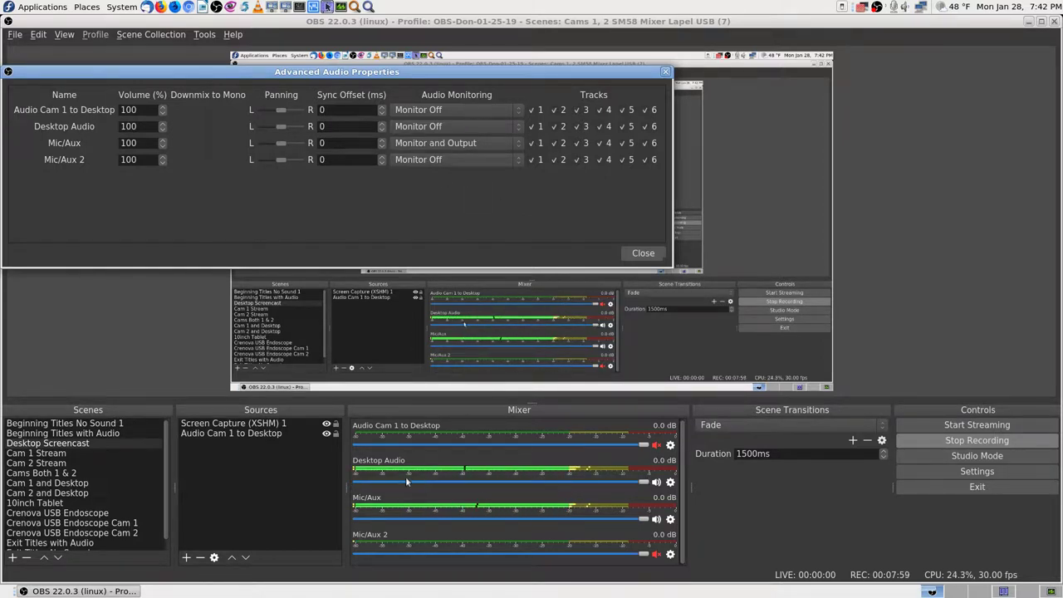
{"action": "left_click", "coordinate": [656, 482]}
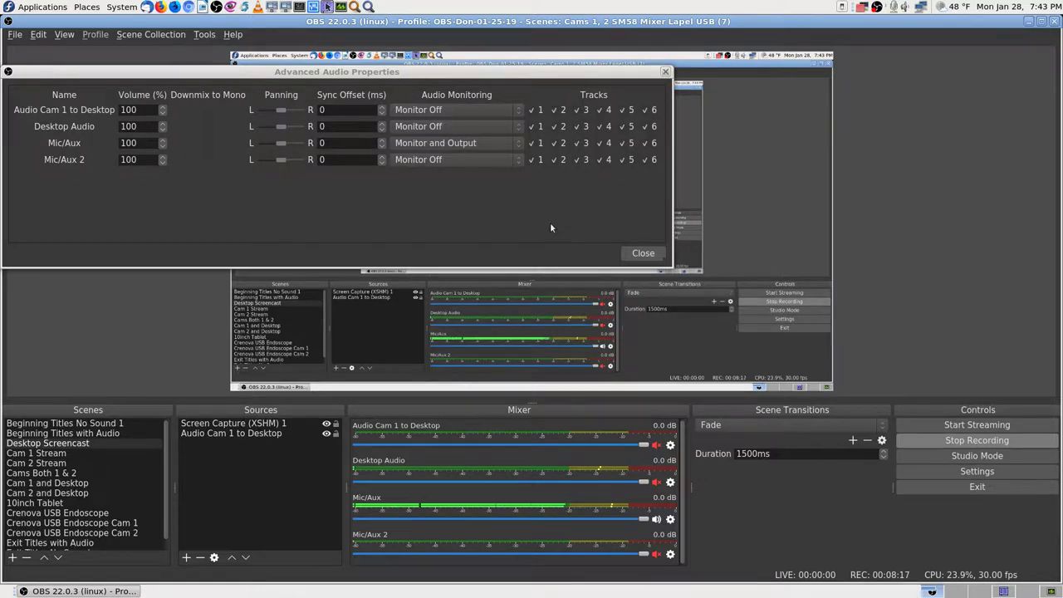
Raise and lower the system volume to test the monitored Mic/Aux sound
{"action": "key", "text": "XF86AudioRaiseVolume"}
{"action": "key", "text": "XF86AudioRaiseVolume"}
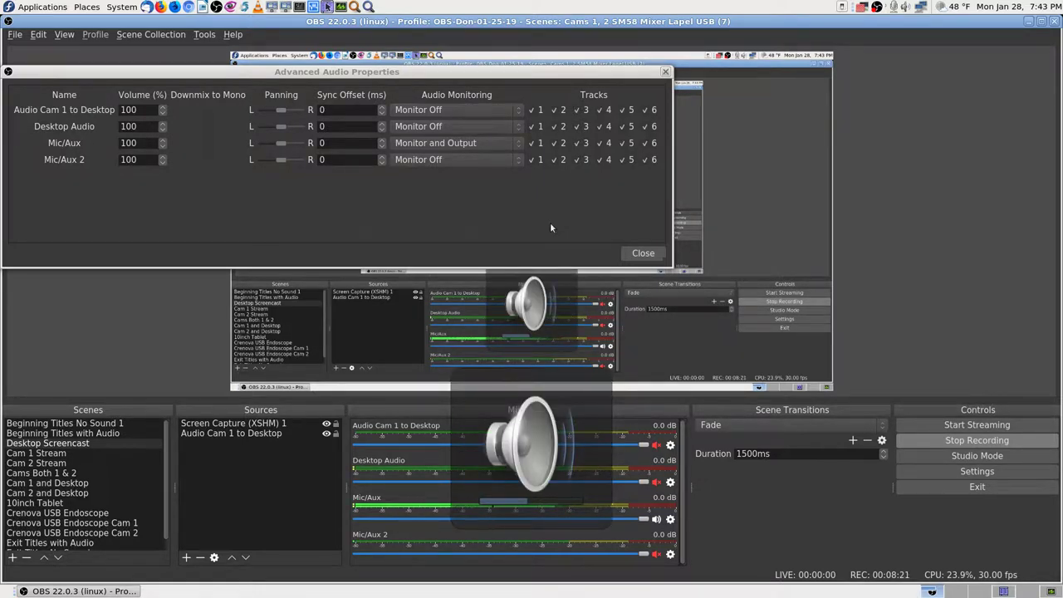
{"action": "key", "text": "XF86AudioLowerVolume"}
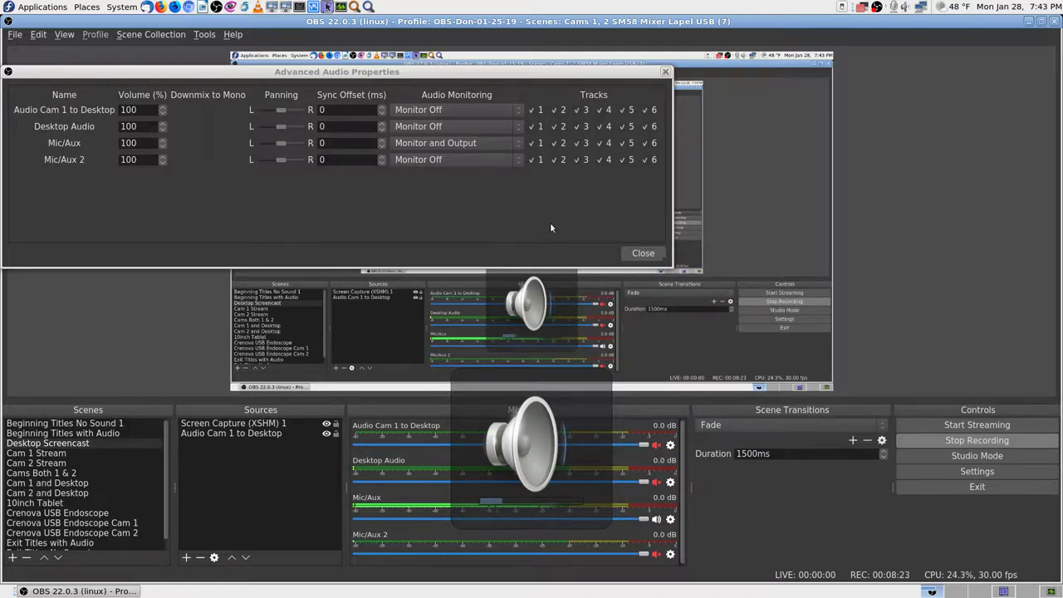
{"action": "key", "text": "XF86AudioRaiseVolume"}
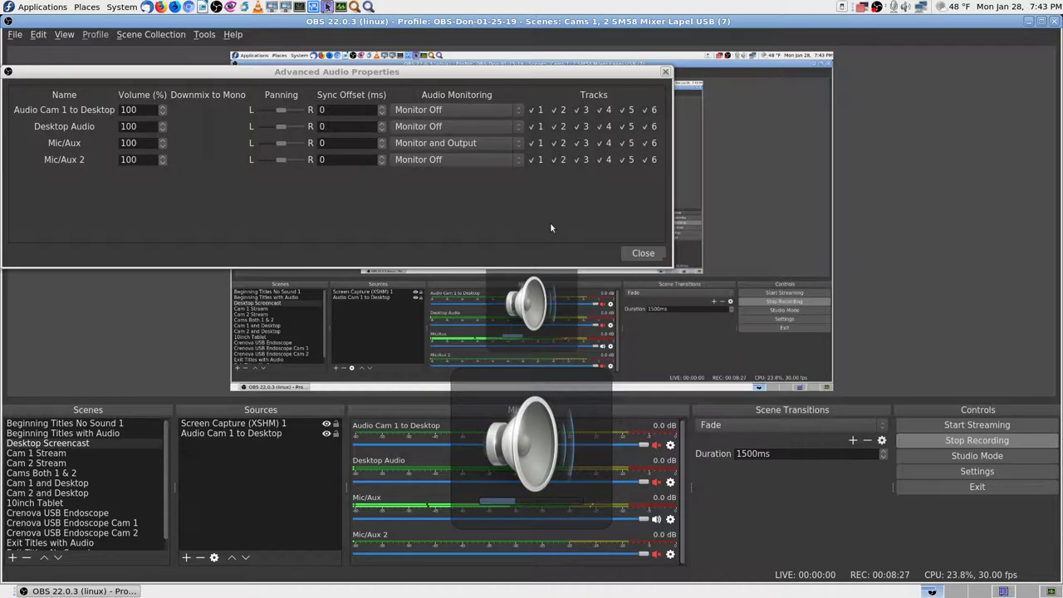
{"action": "key", "text": "XF86AudioRaiseVolume"}
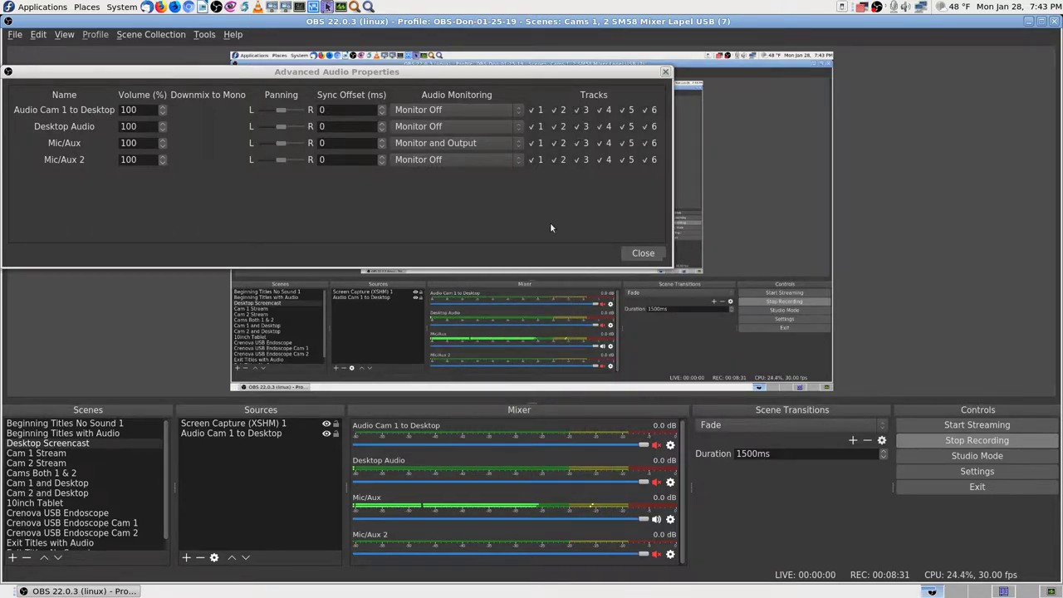
{"action": "key", "text": "XF86AudioRaiseVolume"}
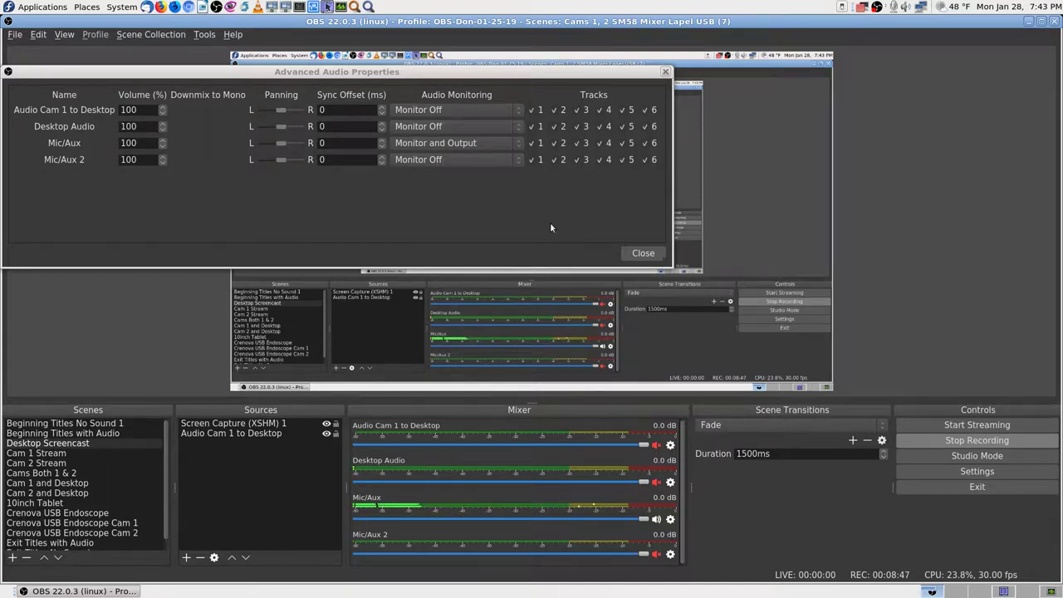
{"action": "key", "text": "XF86AudioRaiseVolume"}
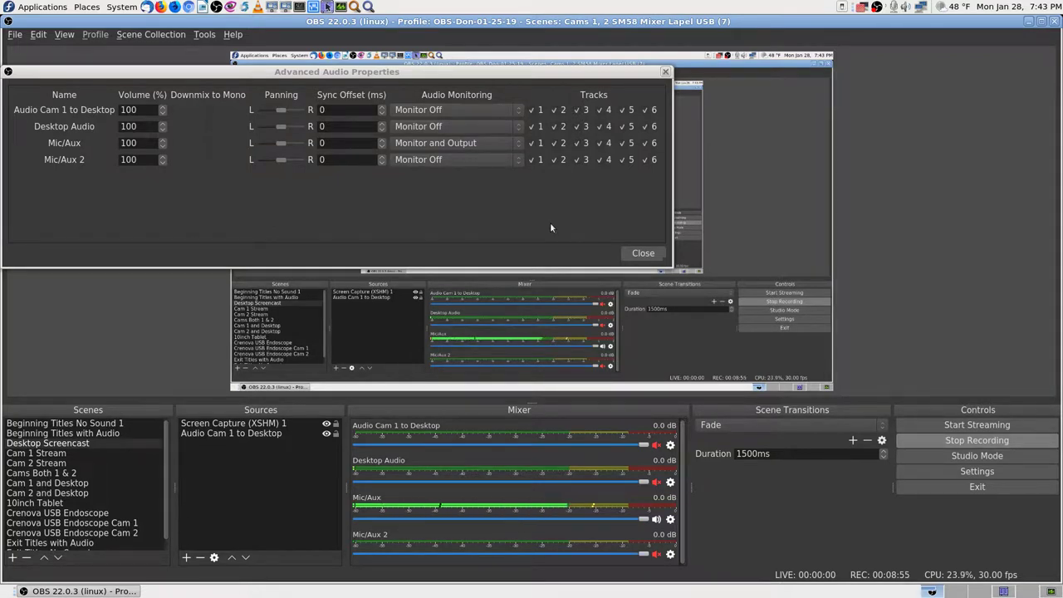
{"action": "key", "text": "XF86AudioLowerVolume"}
{"action": "key", "text": "XF86AudioLowerVolume"}
Disable tracks 3 to 6 for Mic/Aux and raise the system volume to check the monitored sound
{"action": "left_click", "coordinate": [647, 143]}
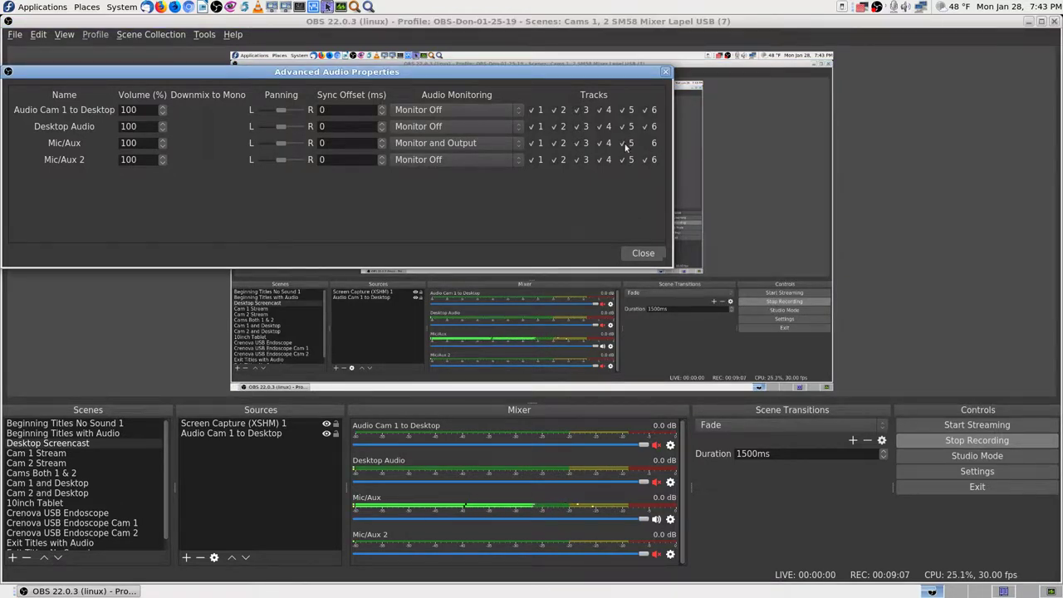
{"action": "left_click", "coordinate": [624, 145]}
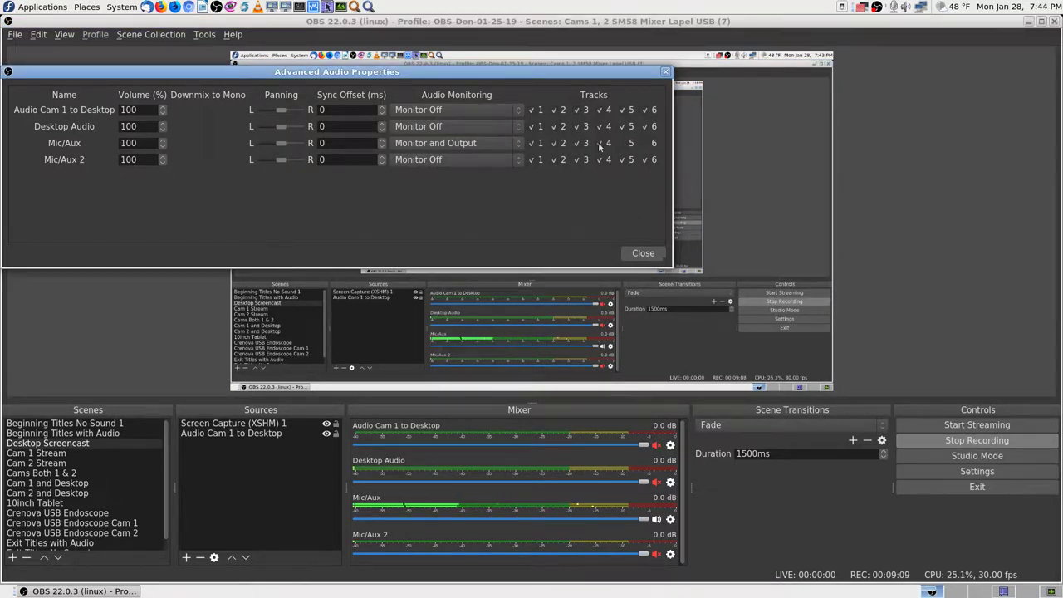
{"action": "left_click", "coordinate": [600, 145]}
{"action": "key", "text": "XF86AudioRaiseVolume"}
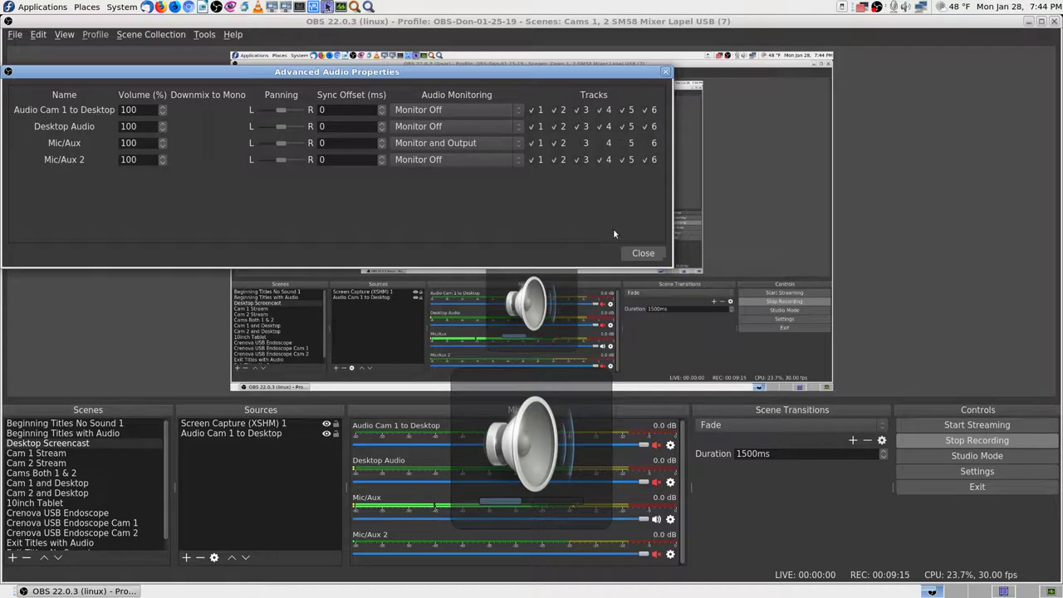
Re-enable tracks 3 to 6 for Mic/Aux
{"action": "left_click", "coordinate": [579, 145]}
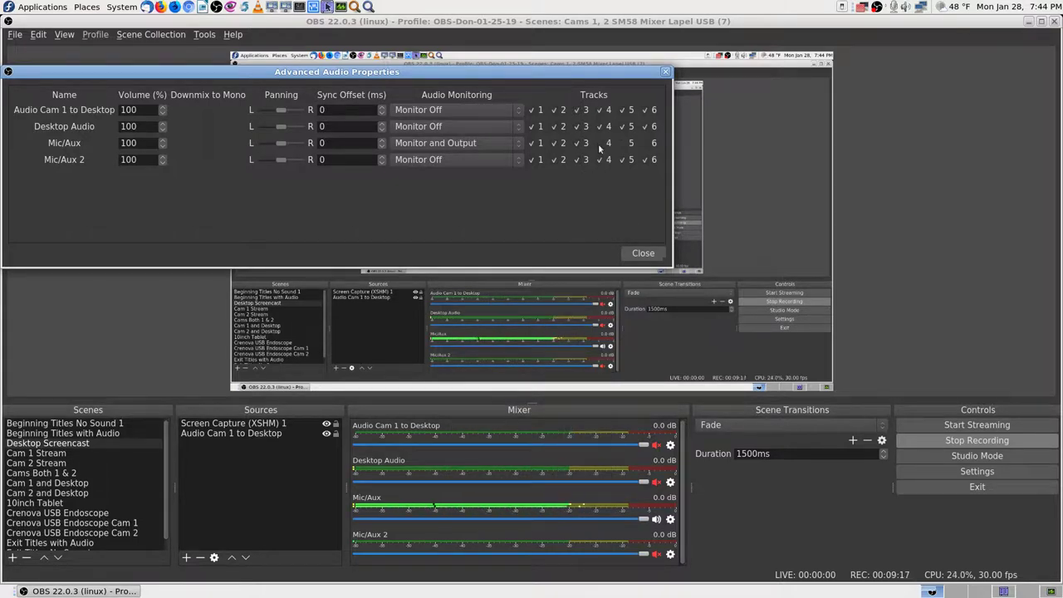
{"action": "left_click", "coordinate": [600, 146]}
{"action": "left_click", "coordinate": [623, 146]}
{"action": "left_click", "coordinate": [644, 143]}
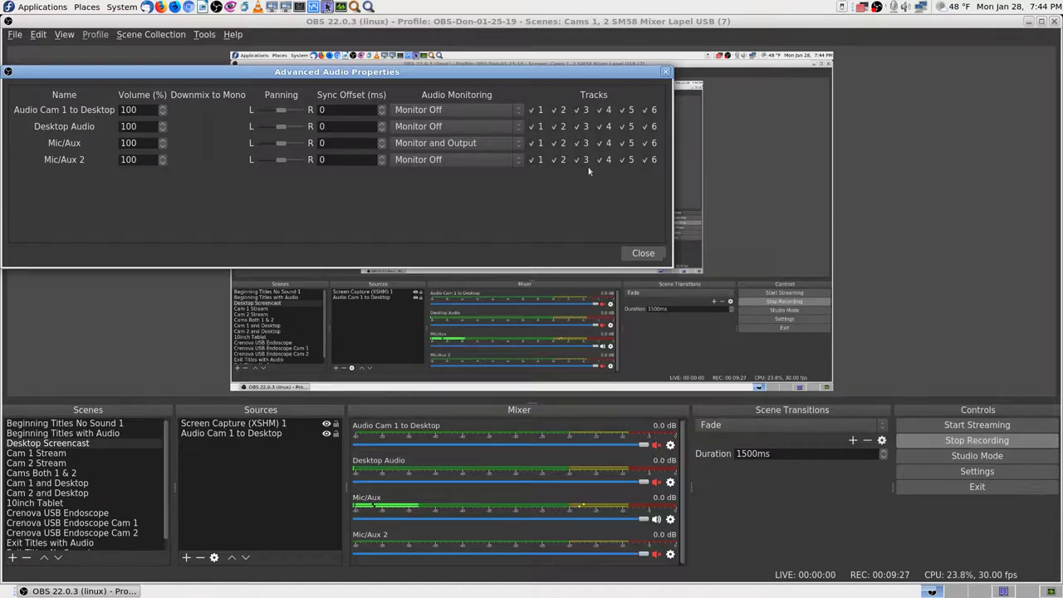
{"action": "left_click", "coordinate": [649, 144]}
{"action": "left_click", "coordinate": [623, 144]}
{"action": "left_click", "coordinate": [623, 144]}
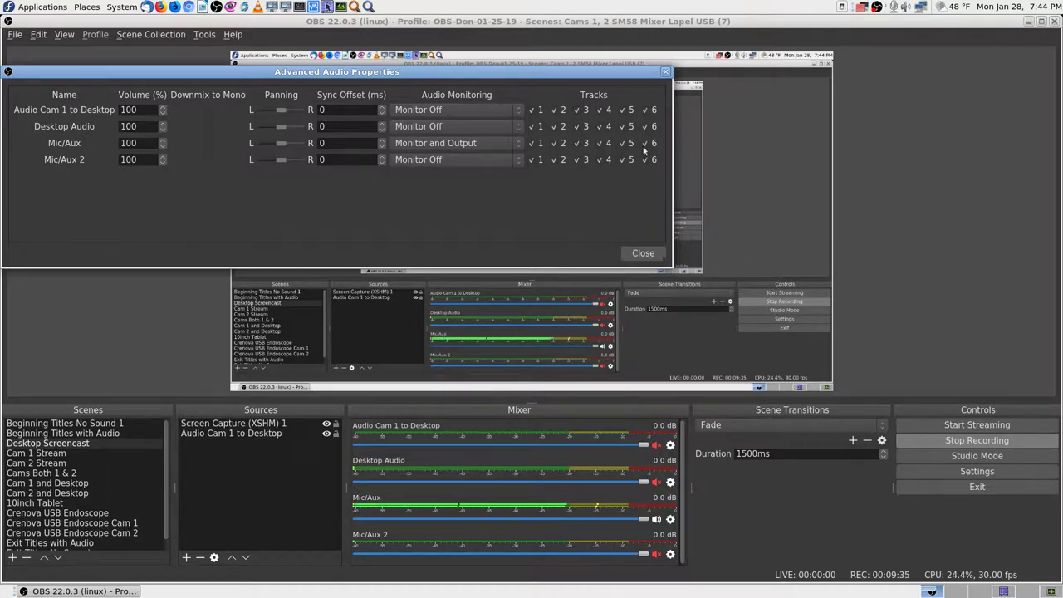
Mute Mic/Aux with its monitoring set to Monitor Off, and unmute Mic/Aux 2 with its monitoring set to Monitor and Output
{"action": "left_click", "coordinate": [515, 145]}
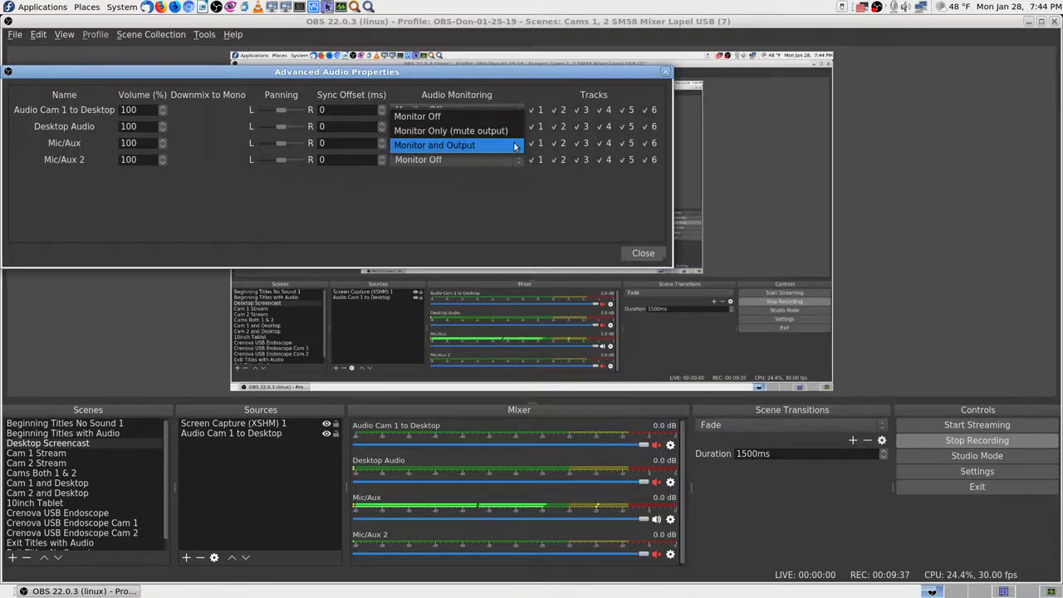
{"action": "left_click", "coordinate": [494, 118]}
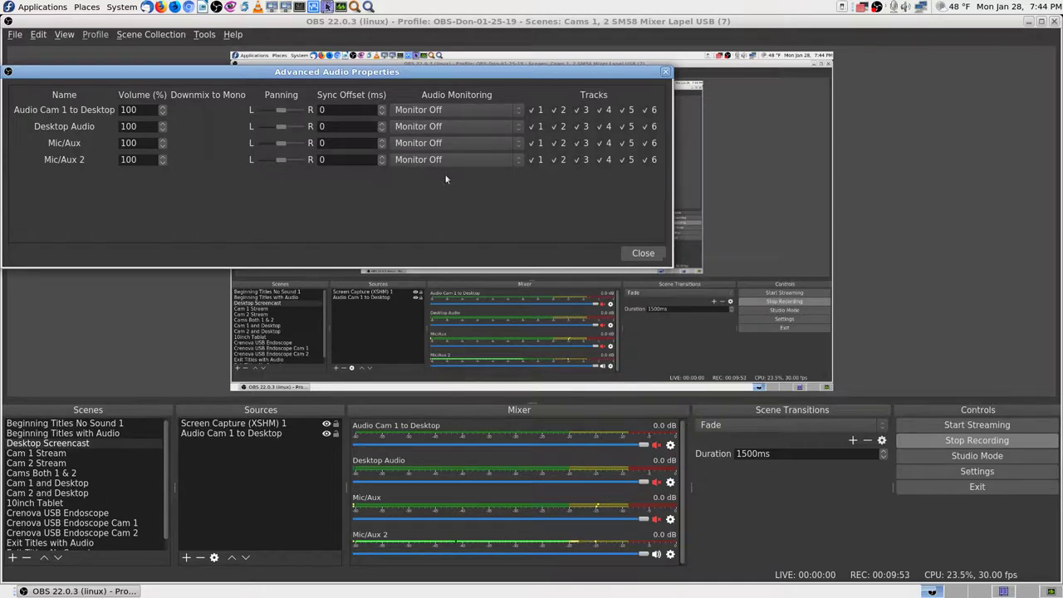
{"action": "left_click", "coordinate": [518, 162]}
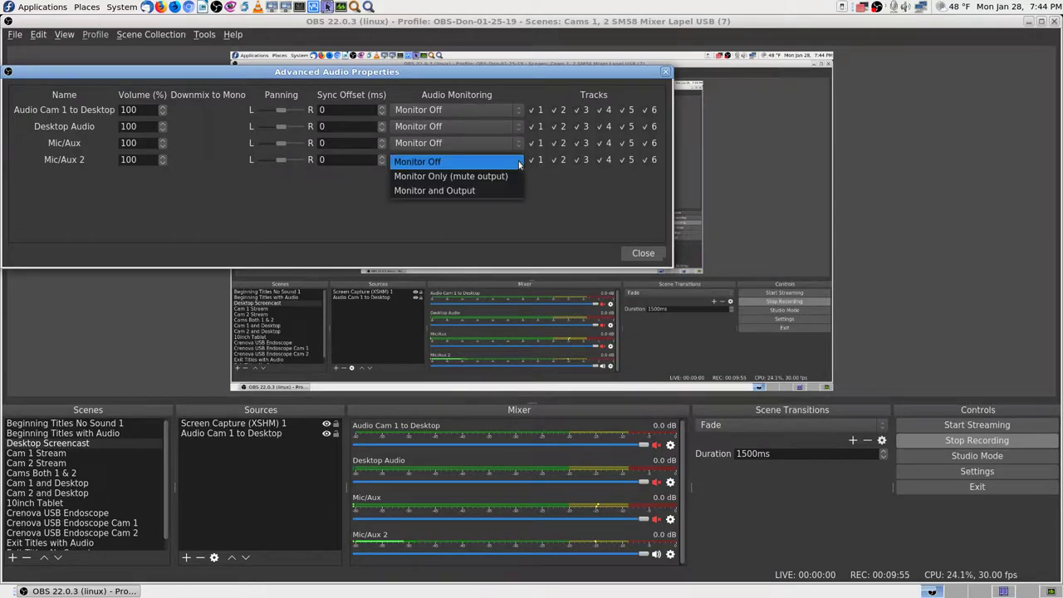
{"action": "left_click", "coordinate": [515, 192]}
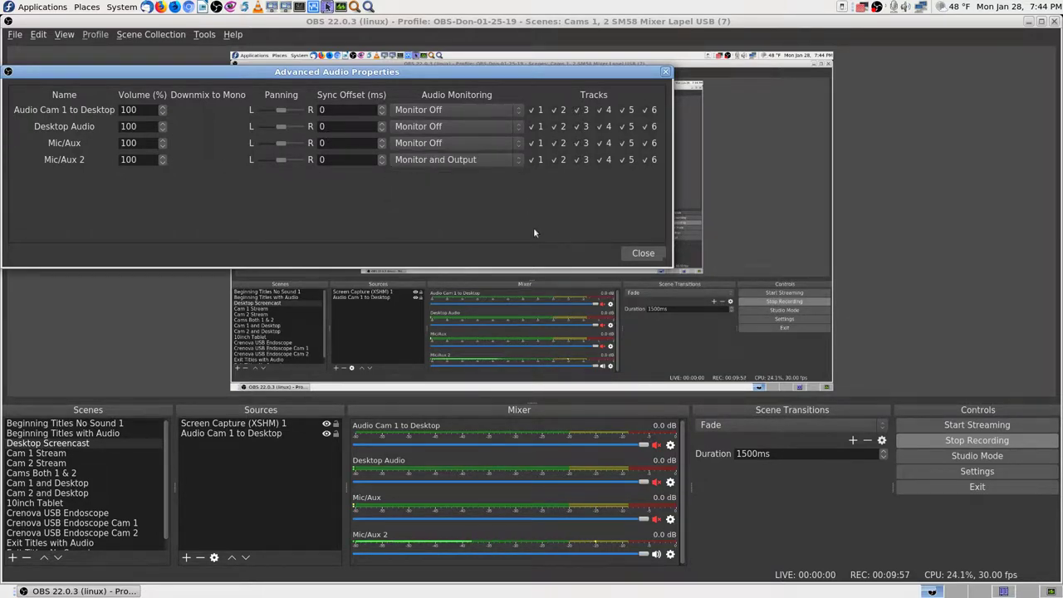
{"action": "key", "text": "XF86AudioRaiseVolume"}
{"action": "key", "text": "XF86AudioRaiseVolume"}
Disable tracks 3 to 6 for Mic/Aux 2
{"action": "left_click", "coordinate": [653, 161]}
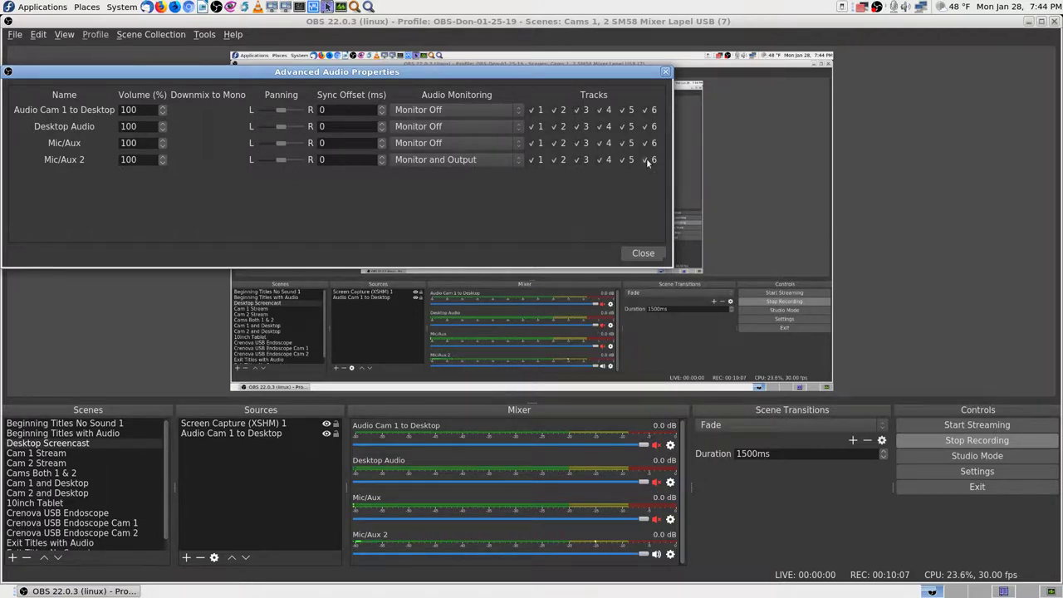
{"action": "left_click", "coordinate": [575, 159]}
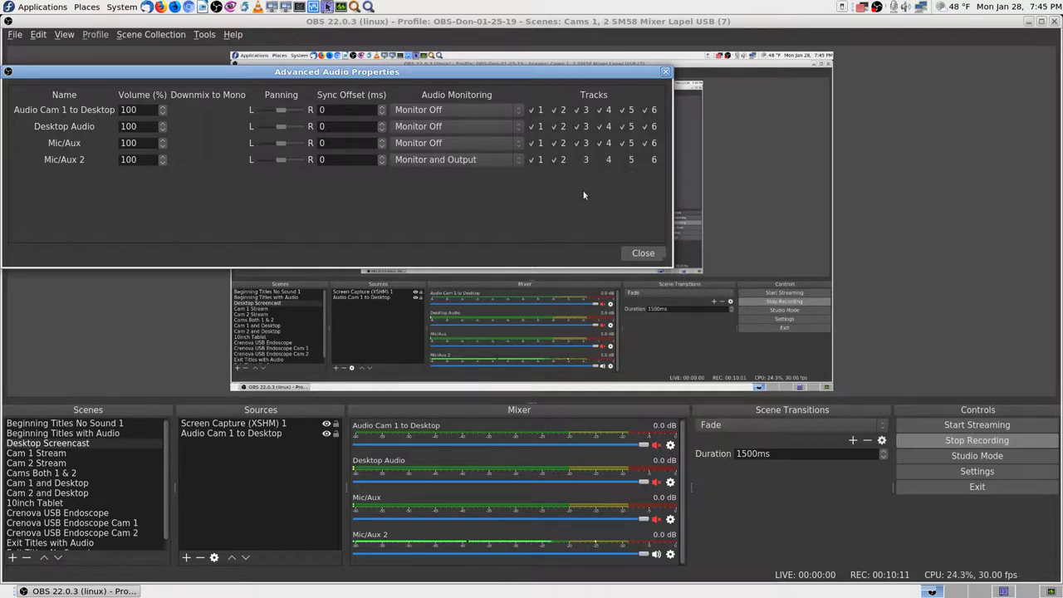
{"action": "left_click", "coordinate": [556, 160]}
{"action": "left_click", "coordinate": [533, 163]}
Re-enable tracks 3 to 6 for Mic/Aux 2 and adjust the system volume to test the monitored sound
{"action": "left_click", "coordinate": [578, 162]}
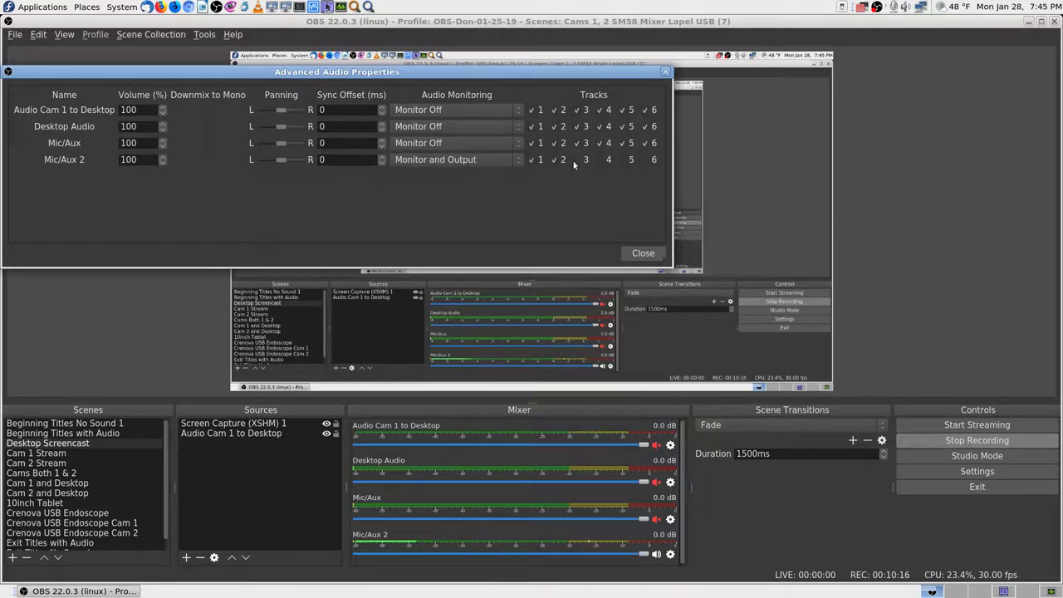
{"action": "left_click", "coordinate": [645, 160]}
{"action": "left_click", "coordinate": [623, 159]}
{"action": "key", "text": "XF86AudioRaiseVolume"}
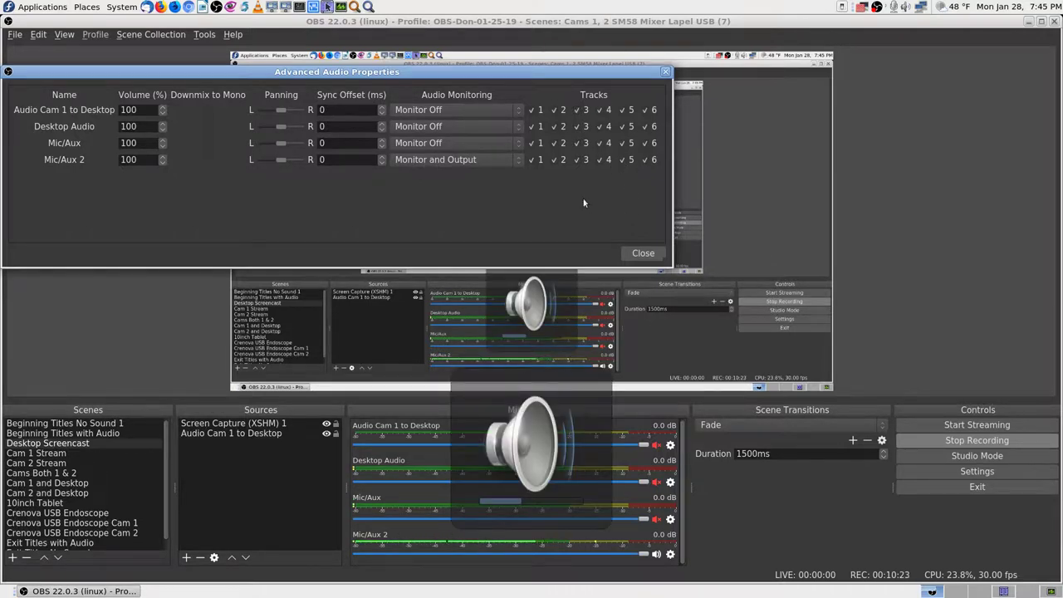
{"action": "key", "text": "XF86AudioLowerVolume"}
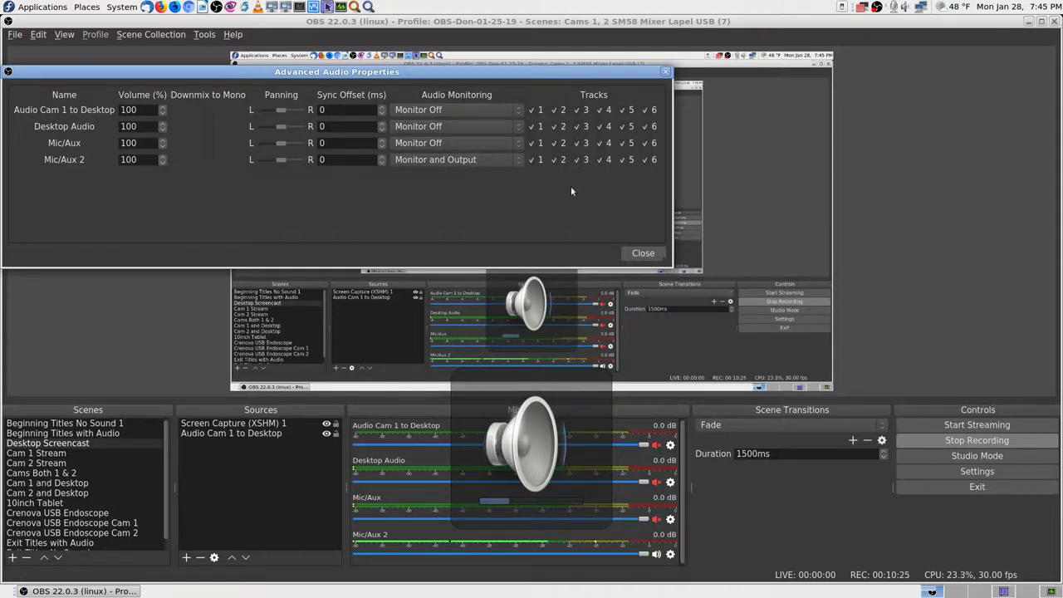
Set audio monitoring for Mic/Aux 2 to Monitor Off
{"action": "left_click", "coordinate": [490, 160]}
{"action": "left_click", "coordinate": [499, 126]}
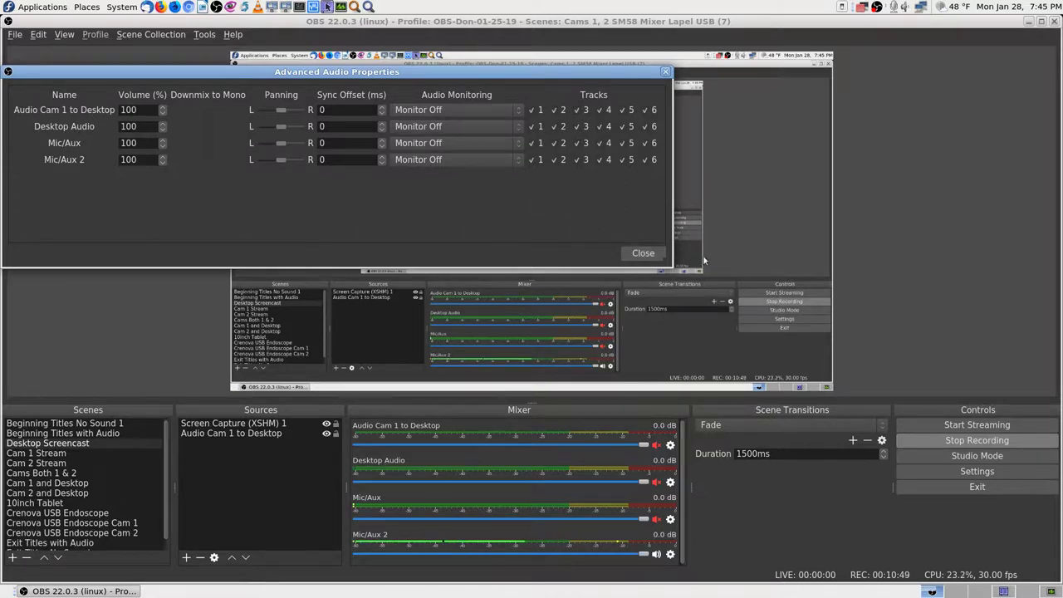
{"action": "left_click", "coordinate": [967, 264]}
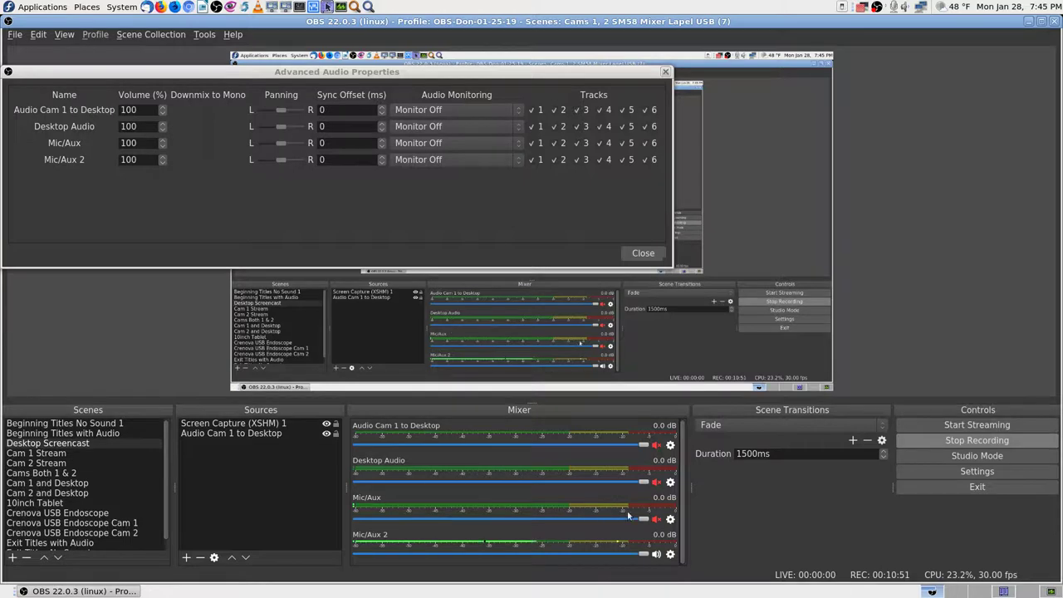
Open the audio filters of Mic/Aux 2, move their window aside, and review the Noise Gate and Compressor settings
{"action": "left_click", "coordinate": [671, 554]}
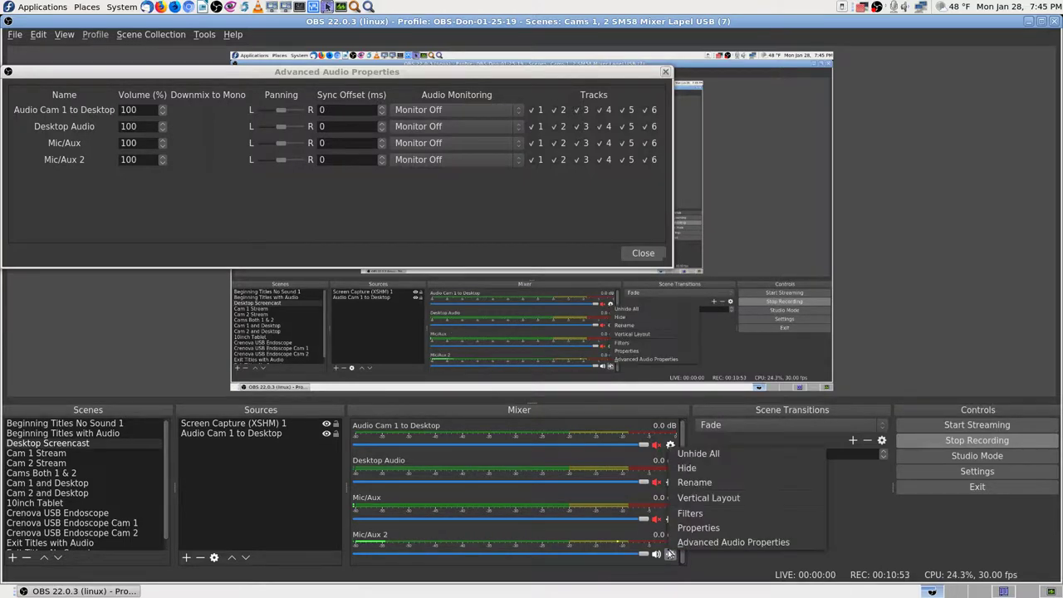
{"action": "left_click", "coordinate": [702, 513]}
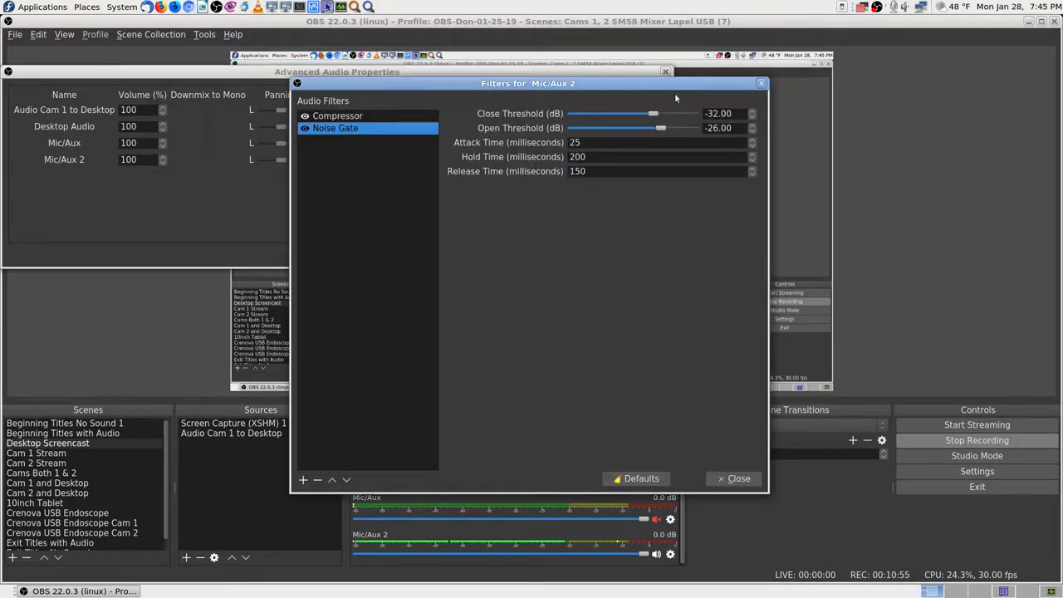
{"action": "left_click_drag", "start_coordinate": [667, 92], "coordinate": [952, 60]}
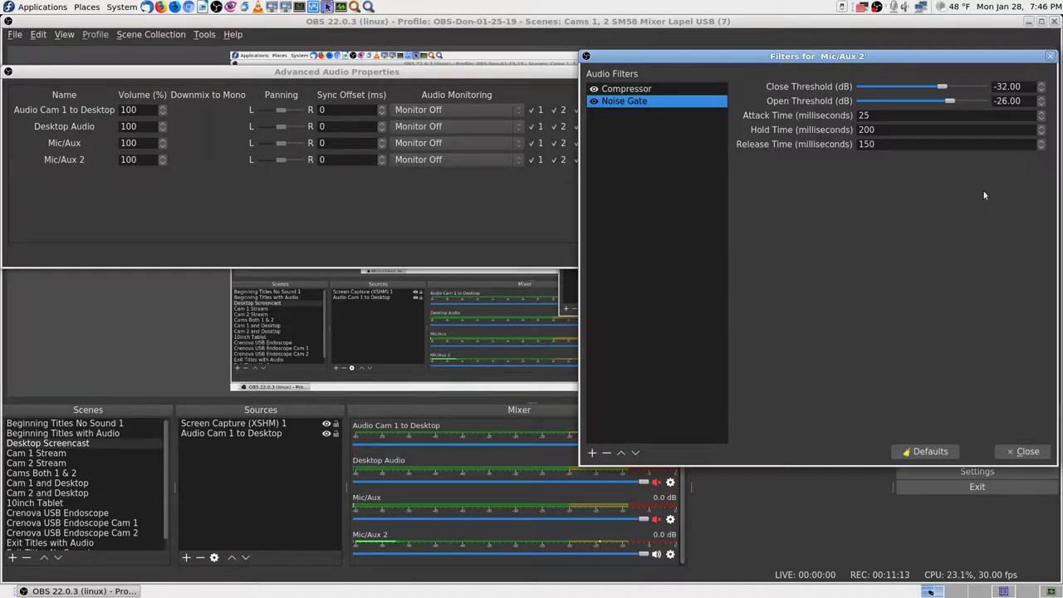
{"action": "key", "text": "Print"}
{"action": "key", "text": "Return"}
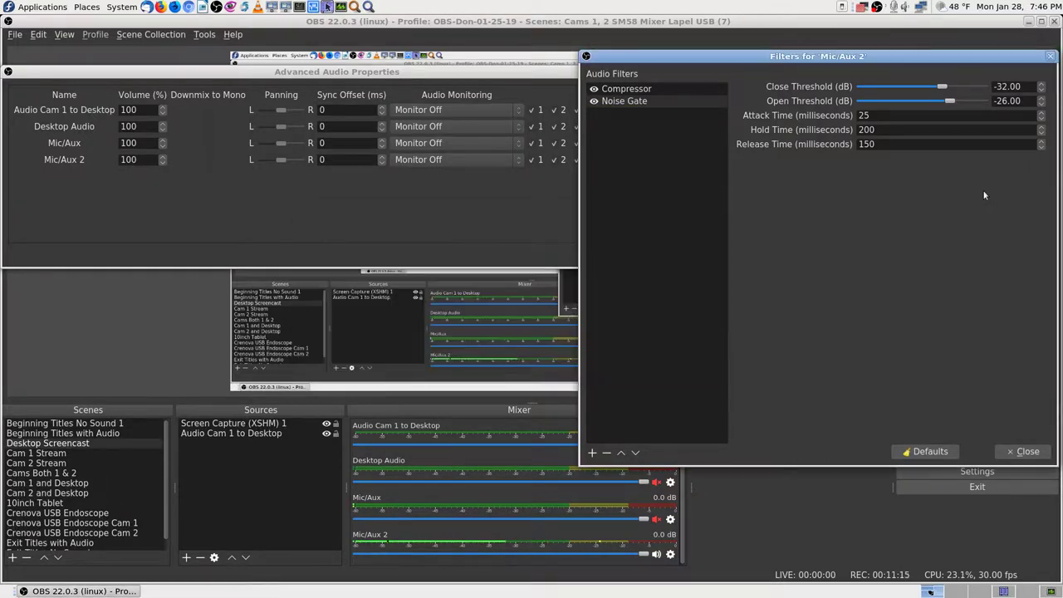
{"action": "key", "text": "Up"}
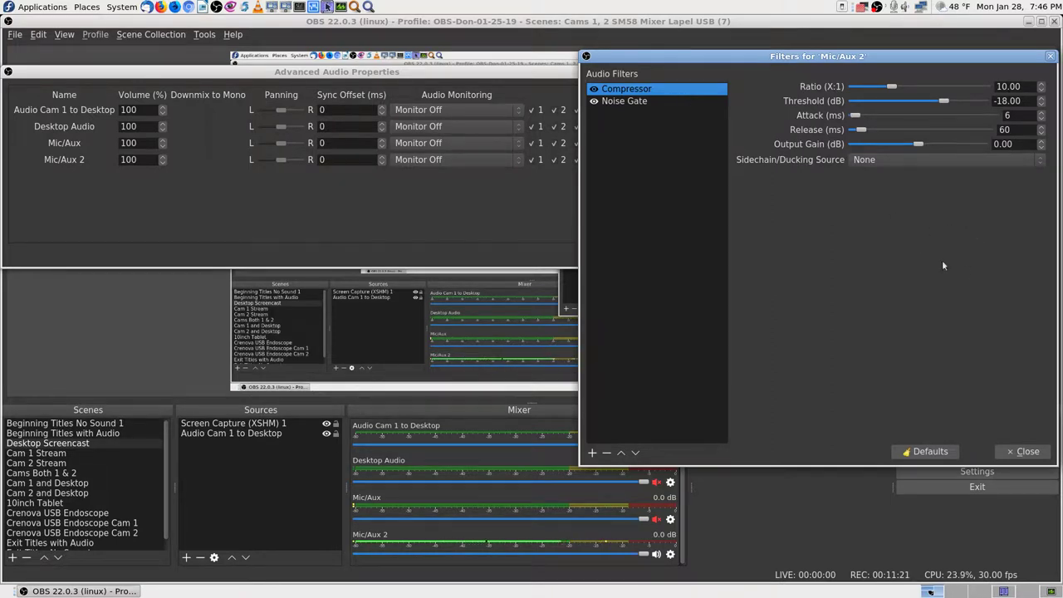
Compare the Noise Gate and Compressor filter settings of Mic/Aux 2
{"action": "left_click", "coordinate": [632, 102]}
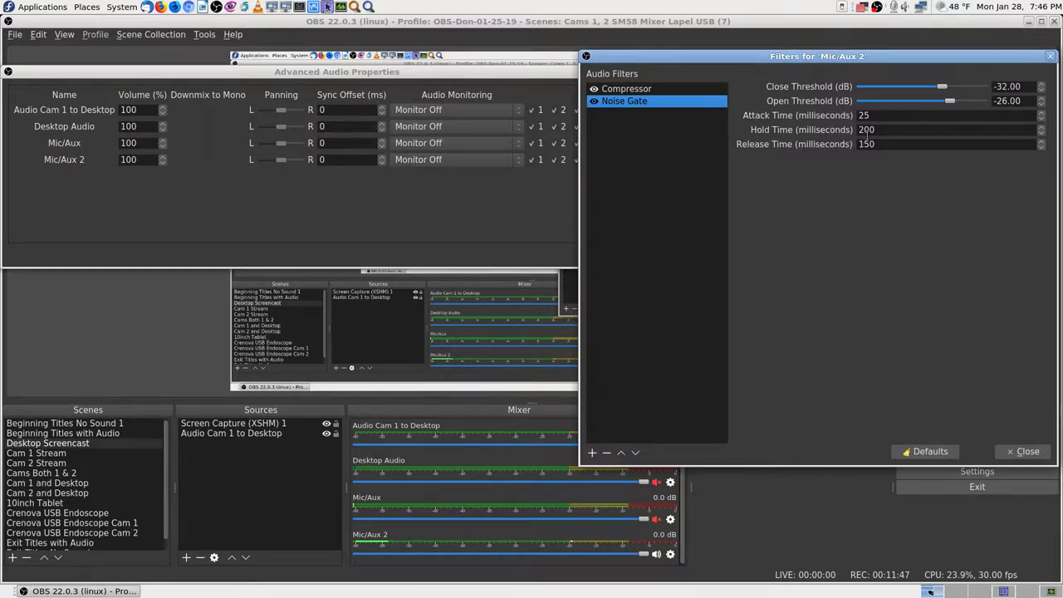
{"action": "left_click", "coordinate": [673, 89]}
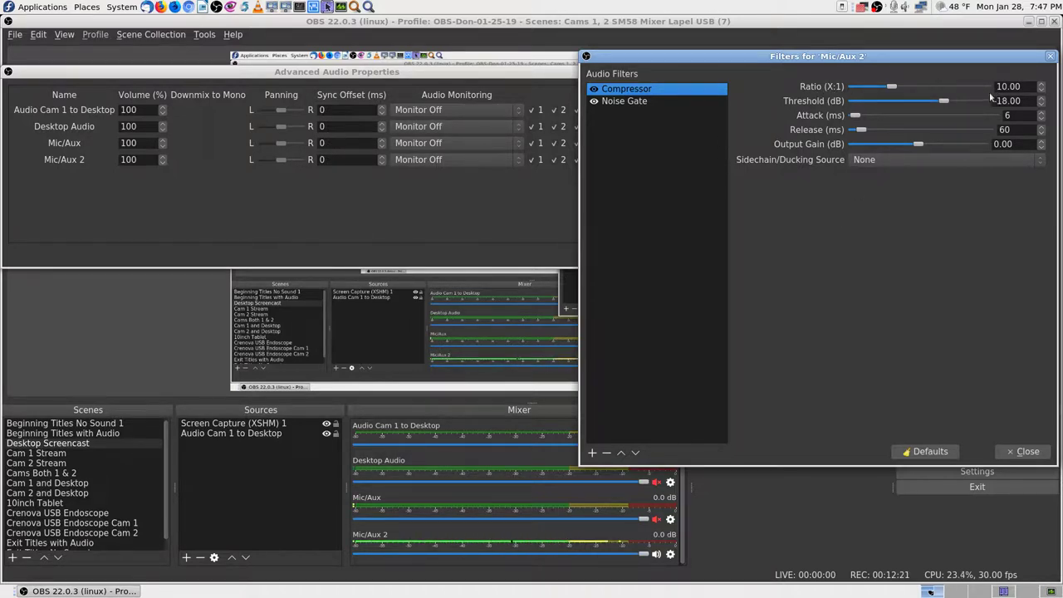
{"action": "left_click", "coordinate": [617, 101]}
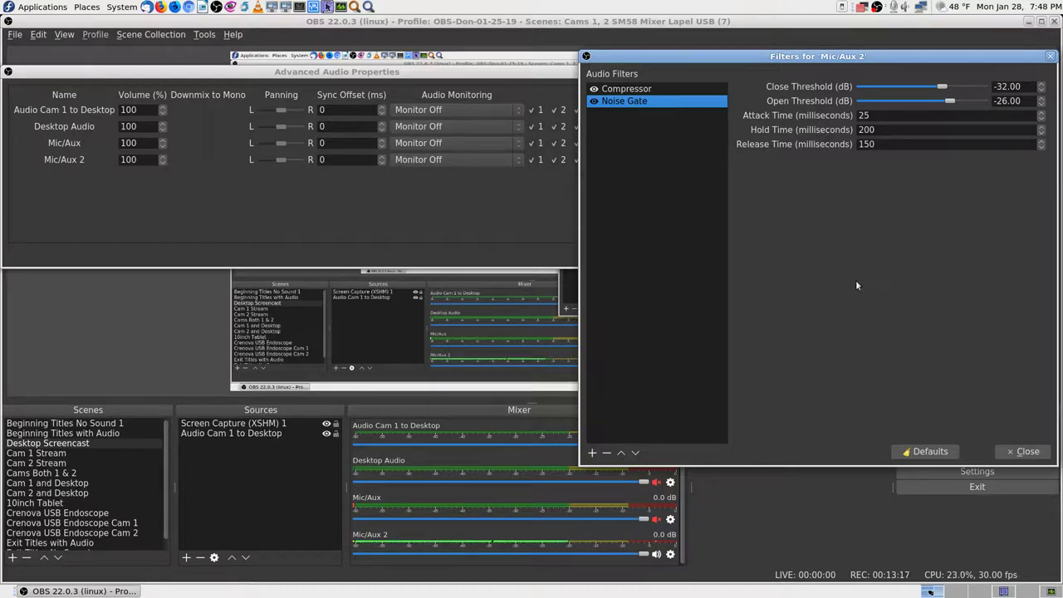
{"action": "key", "text": "XF86AudioRaiseVolume"}
Lower the Open Threshold of Mic/Aux 2's Noise Gate to -32 dB
{"action": "left_click", "coordinate": [950, 101]}
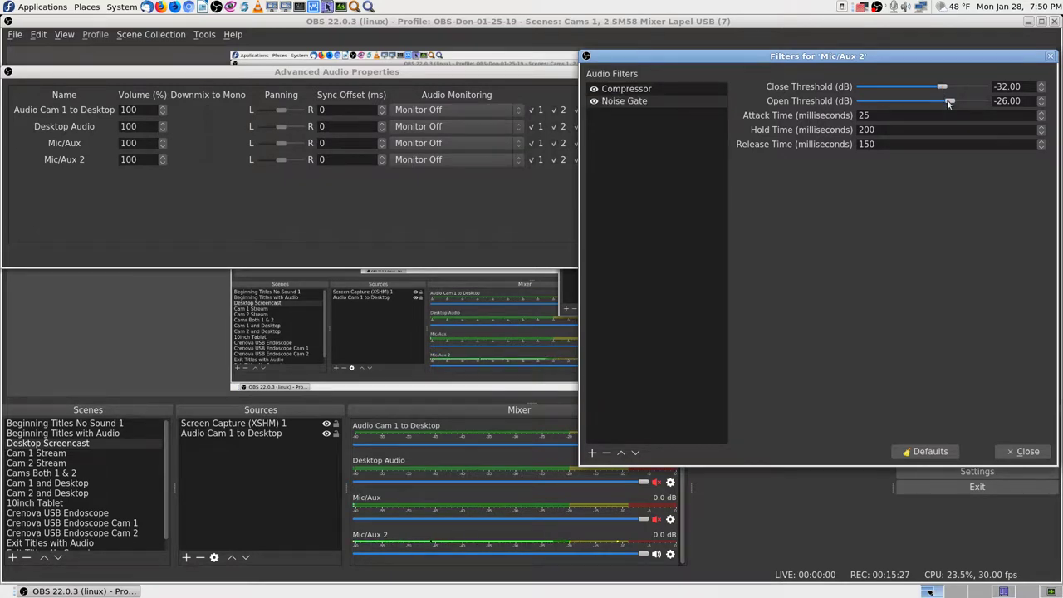
{"action": "left_click_drag", "start_coordinate": [949, 101], "coordinate": [950, 101]}
{"action": "left_click_drag", "start_coordinate": [950, 103], "coordinate": [948, 104]}
{"action": "scroll", "coordinate": [948, 103], "scroll_direction": "down", "scroll_amount": 2}
{"action": "left_click", "coordinate": [948, 102]}
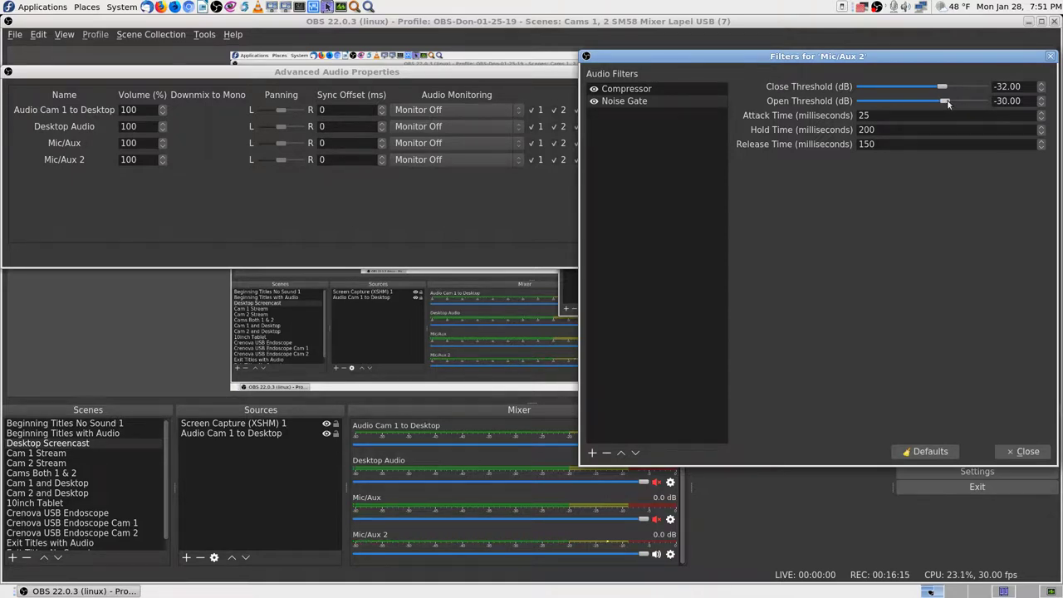
{"action": "scroll", "coordinate": [948, 101], "scroll_direction": "down", "scroll_amount": 1}
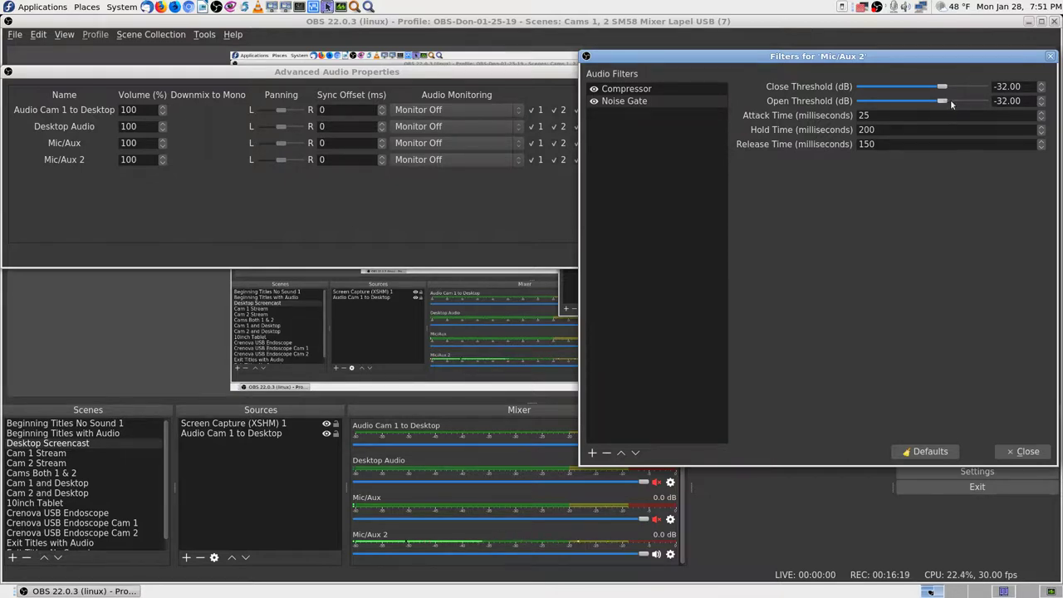
Lower the Close Threshold of Mic/Aux 2's Noise Gate to -38 dB
{"action": "scroll", "coordinate": [944, 89], "scroll_direction": "down", "scroll_amount": 1}
{"action": "scroll", "coordinate": [945, 89], "scroll_direction": "down", "scroll_amount": 1}
{"action": "scroll", "coordinate": [944, 89], "scroll_direction": "down", "scroll_amount": 1}
{"action": "scroll", "coordinate": [945, 89], "scroll_direction": "down", "scroll_amount": 1}
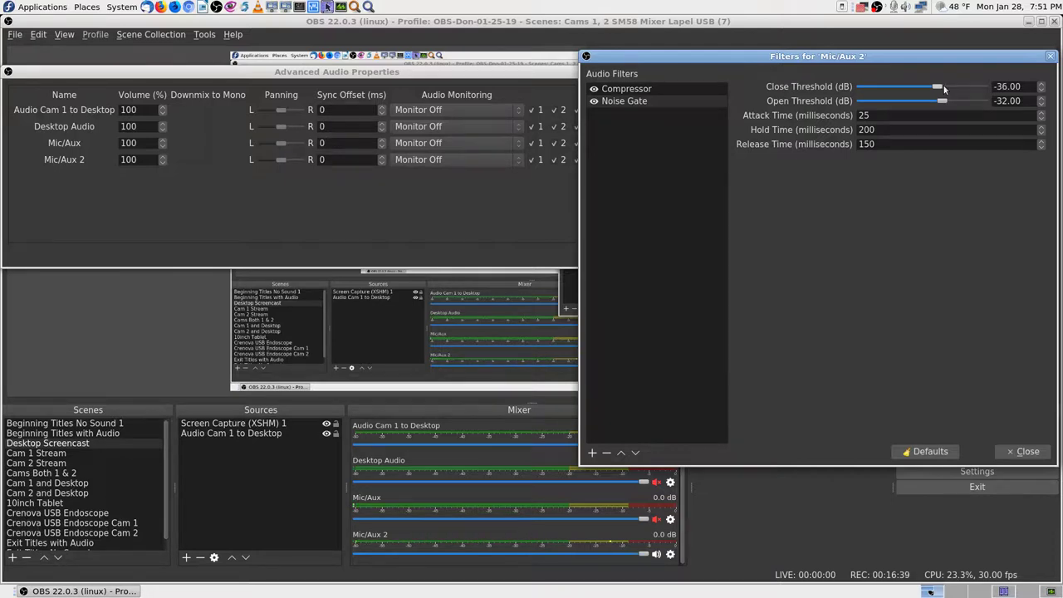
{"action": "scroll", "coordinate": [945, 89], "scroll_direction": "down", "scroll_amount": 3}
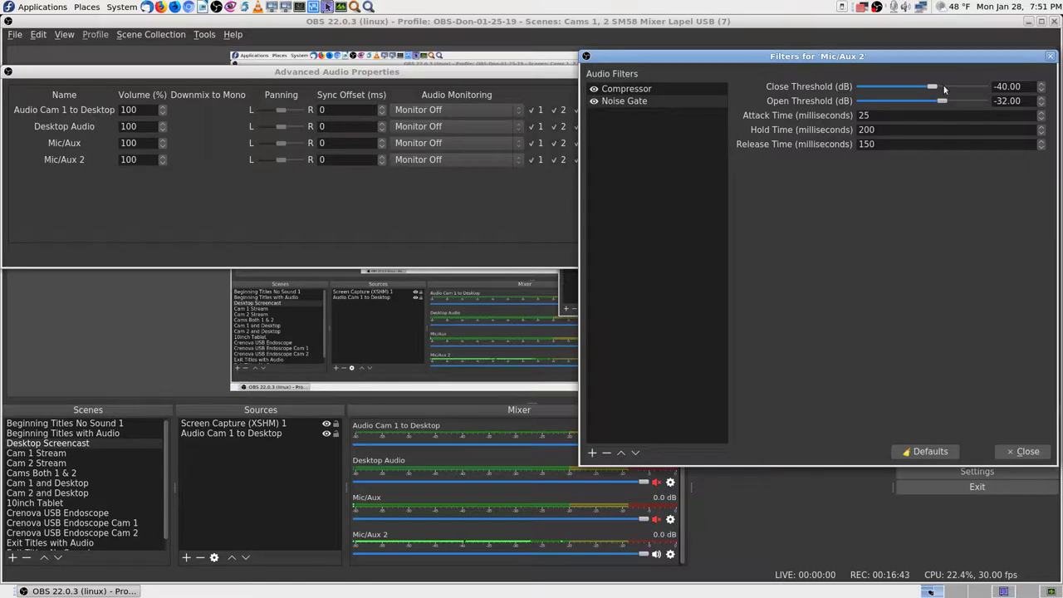
{"action": "scroll", "coordinate": [945, 89], "scroll_direction": "up", "scroll_amount": 1}
Switch Mic/Aux 2's audio monitoring to Monitor and Output, adjust the system volume to listen, and return it to Monitor Off
{"action": "left_click", "coordinate": [465, 74]}
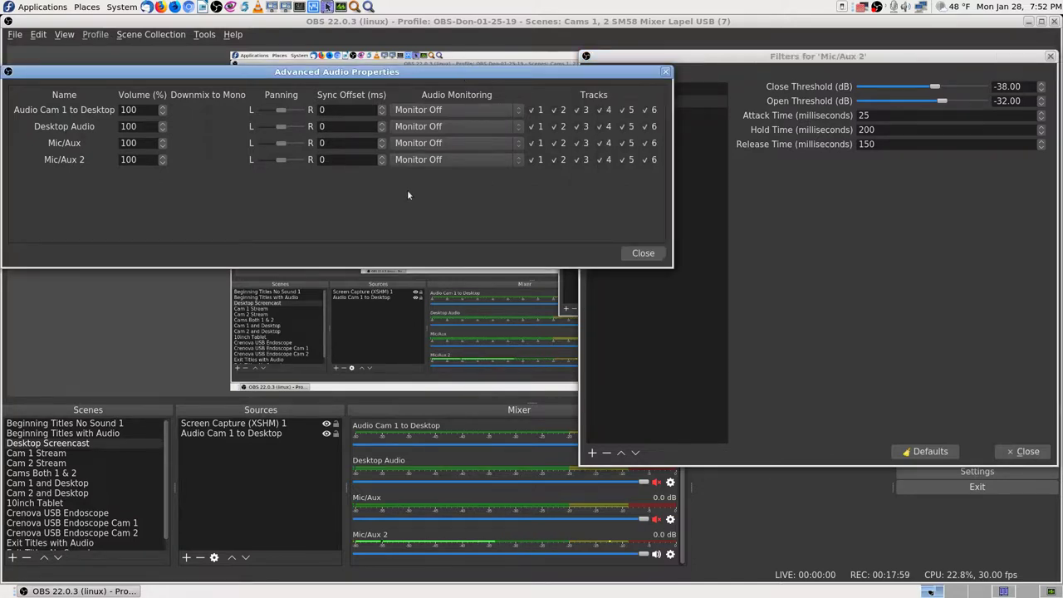
{"action": "left_click", "coordinate": [513, 160]}
{"action": "left_click", "coordinate": [499, 191]}
{"action": "key", "text": "XF86AudioLowerVolume"}
{"action": "key", "text": "XF86AudioRaiseVolume"}
{"action": "left_click", "coordinate": [511, 157]}
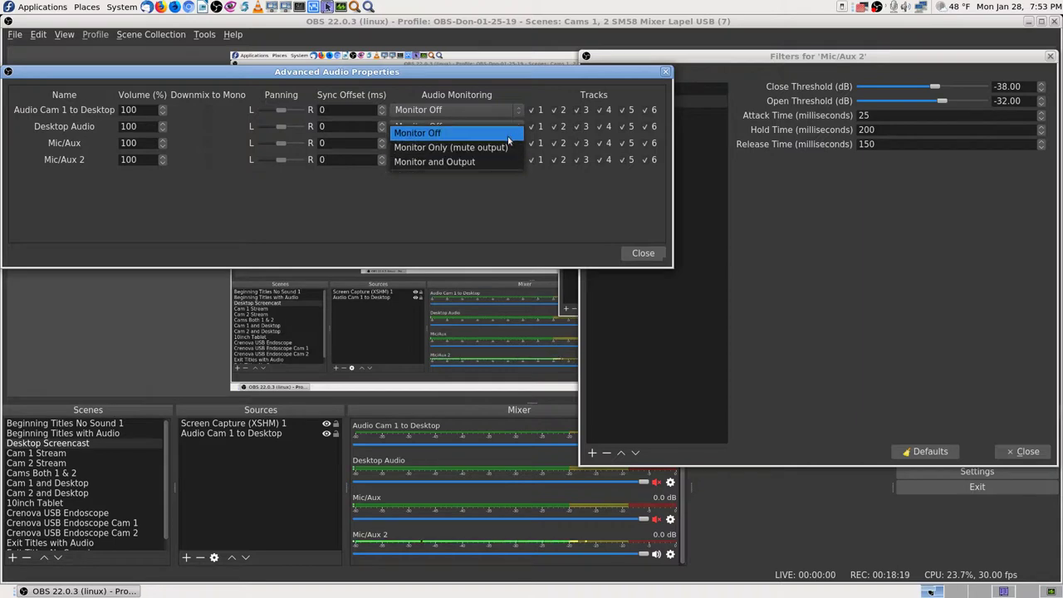
{"action": "left_click", "coordinate": [490, 129]}
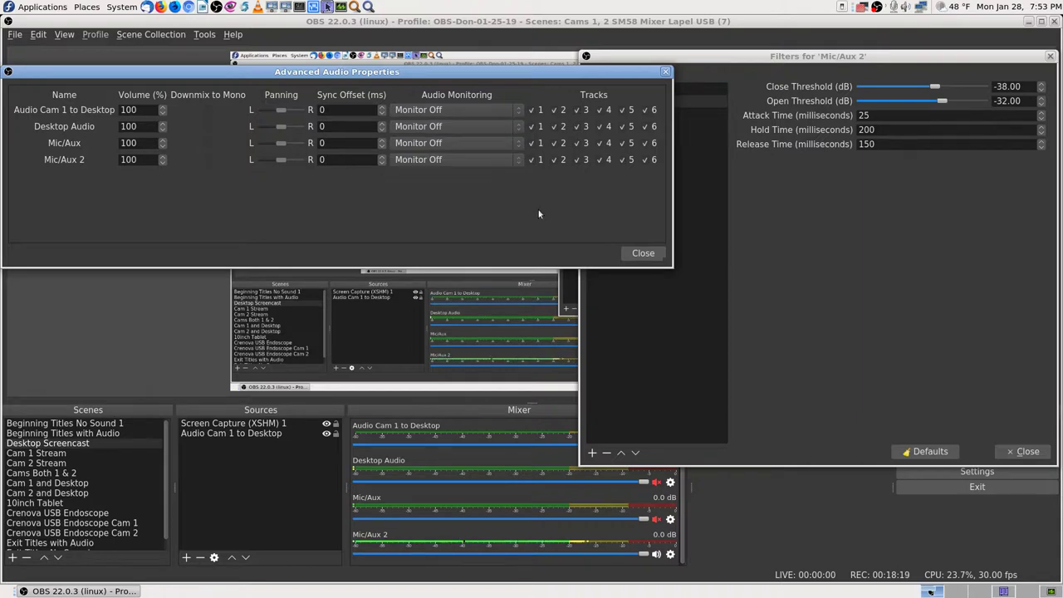
Temporarily disable the Compressor and Noise Gate filters of Mic/Aux 2 to compare the sound, and re-enable both
{"action": "left_click", "coordinate": [748, 58]}
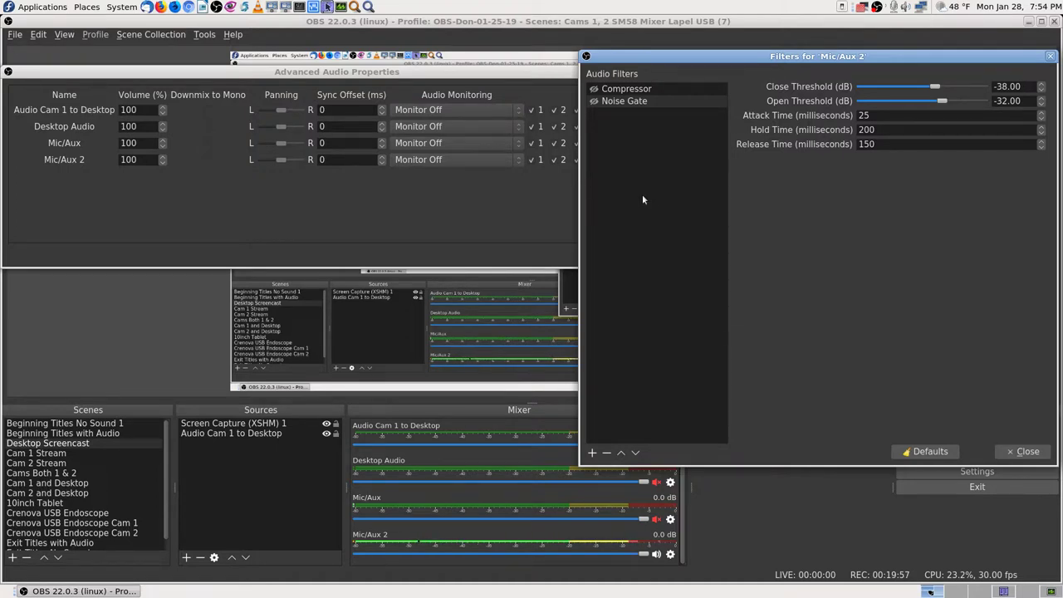
{"action": "left_click", "coordinate": [595, 89]}
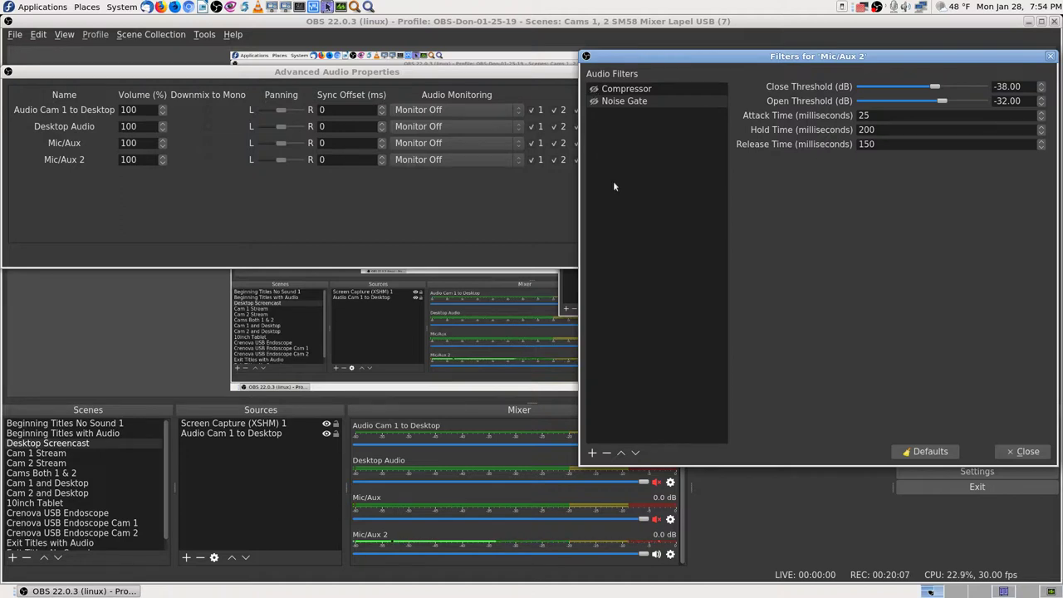
{"action": "left_click", "coordinate": [595, 88]}
{"action": "left_click", "coordinate": [594, 100]}
Set the Noise Gate's Close Threshold to -40 dB and briefly unmute Mic/Aux to compare the two microphones
{"action": "scroll", "coordinate": [937, 88], "scroll_direction": "down", "scroll_amount": 2}
{"action": "key", "text": "F9"}
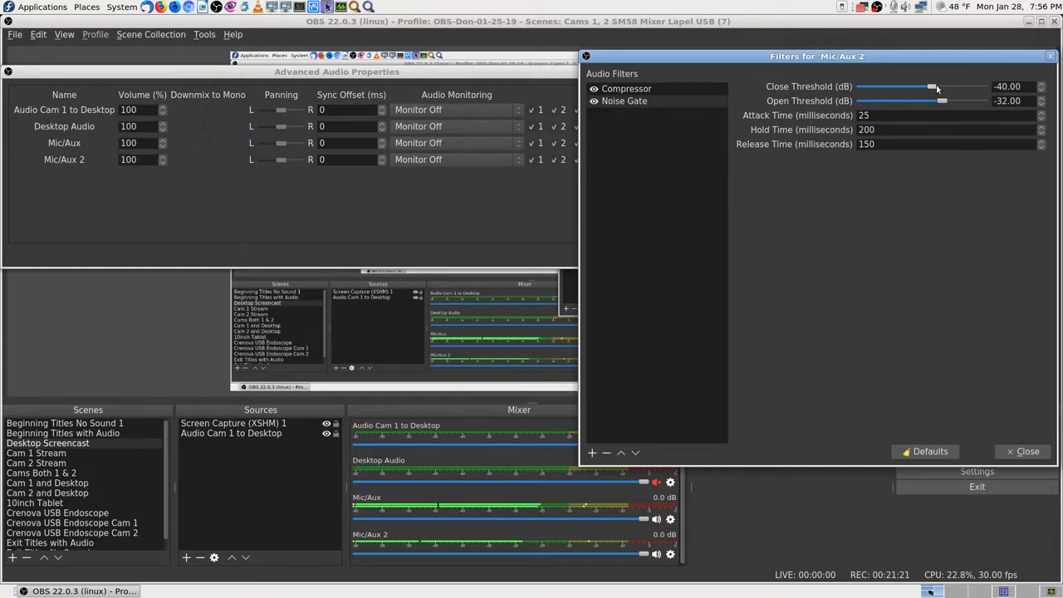
{"action": "key", "text": "F9"}
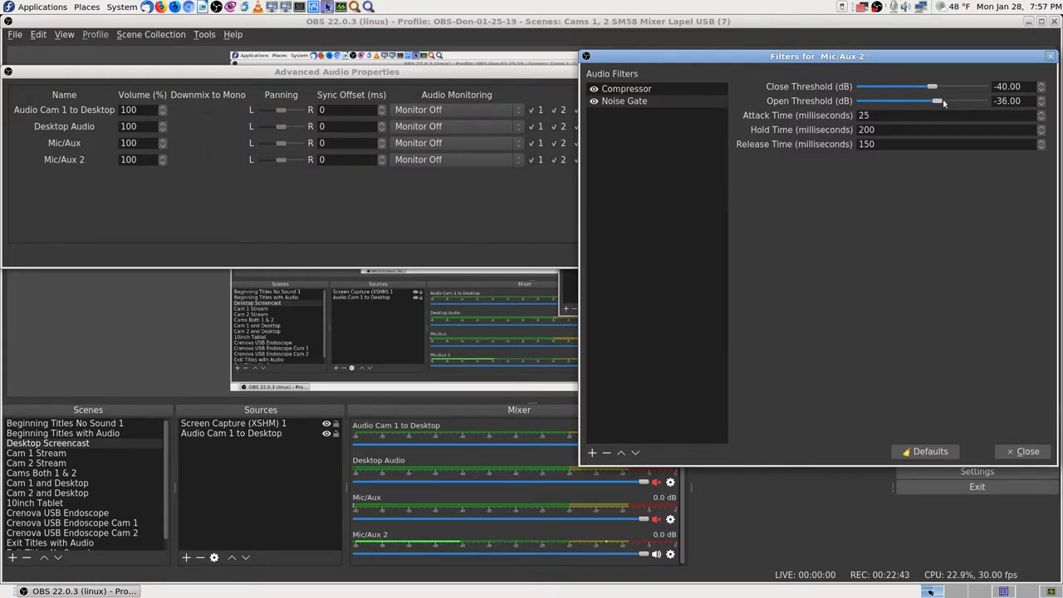
Set the Noise Gate's Open Threshold to -40 dB and its Close Threshold to -45 dB
{"action": "scroll", "coordinate": [943, 101], "scroll_direction": "down", "scroll_amount": 3}
{"action": "key", "text": "Left"}
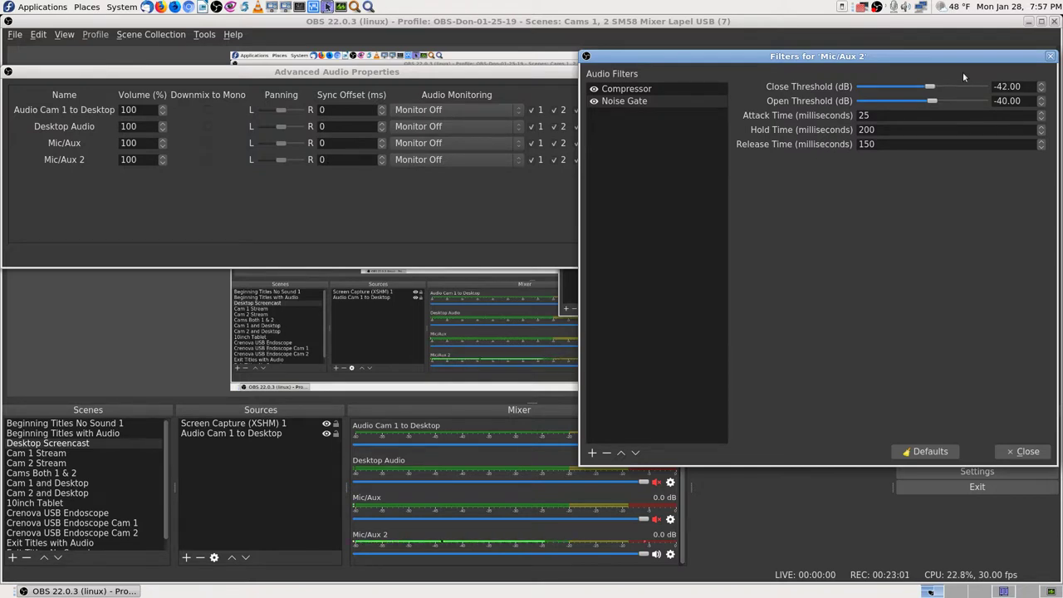
{"action": "key", "text": "Left"}
Listen to the adjusted gate by setting Mic/Aux 2's monitoring to Monitor and Output, raising the system volume, and restoring Monitor Off
{"action": "left_click", "coordinate": [544, 73]}
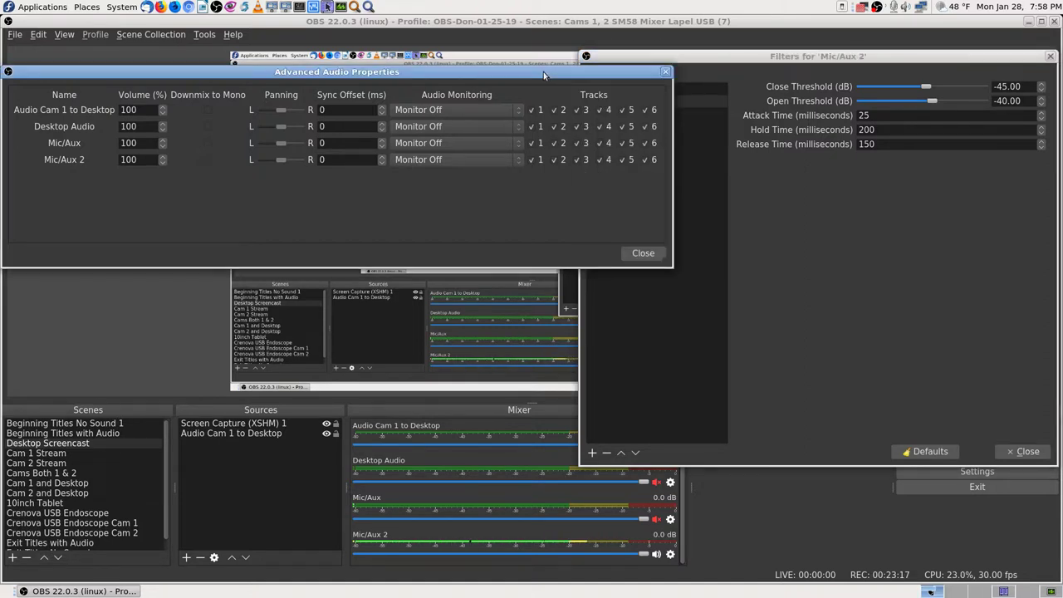
{"action": "left_click", "coordinate": [520, 160]}
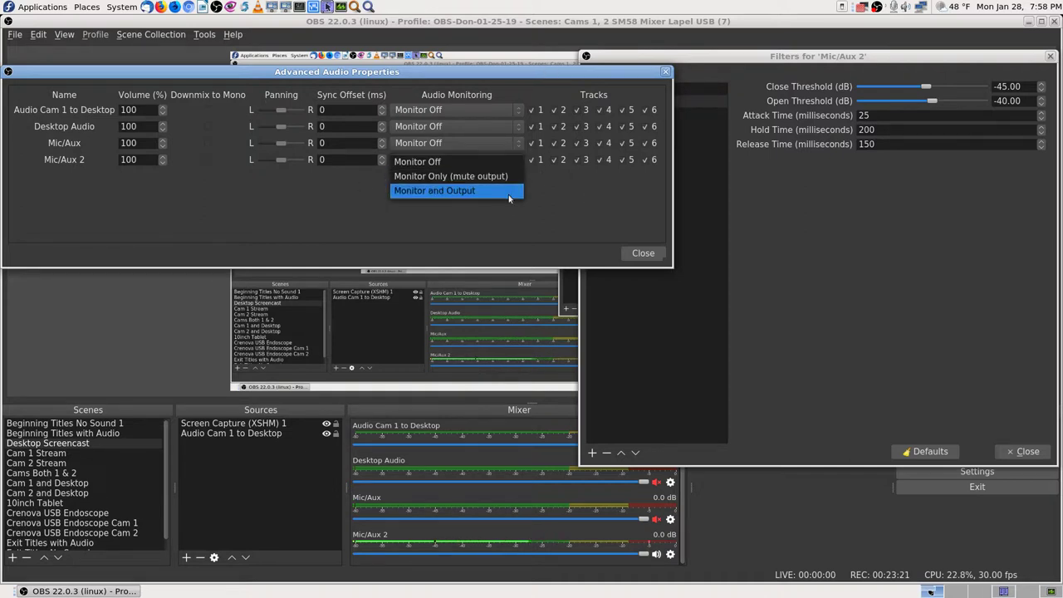
{"action": "left_click", "coordinate": [507, 191]}
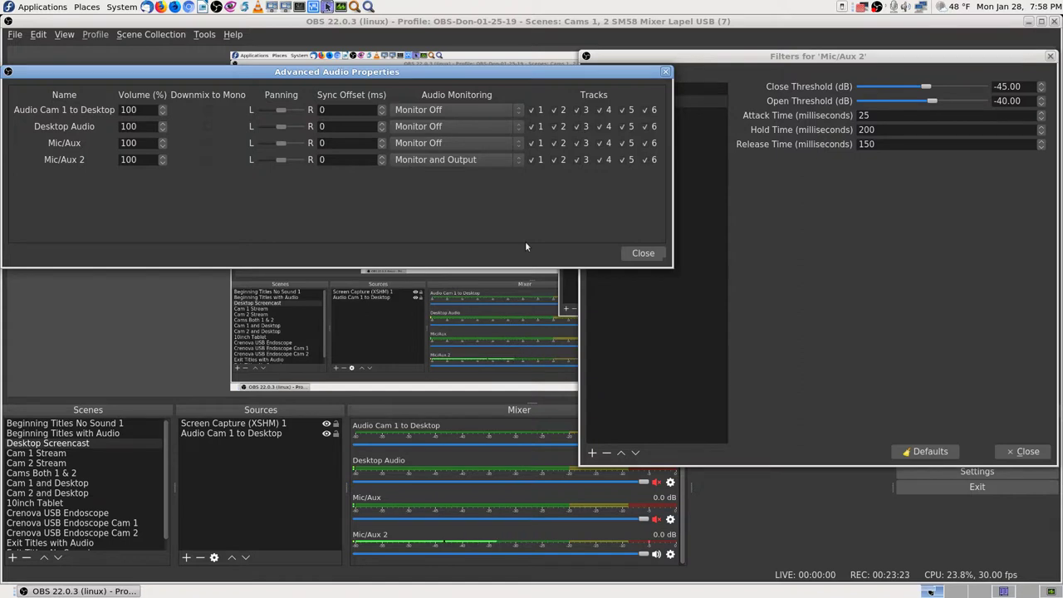
{"action": "key", "text": "XF86AudioRaiseVolume"}
{"action": "left_click", "coordinate": [509, 157]}
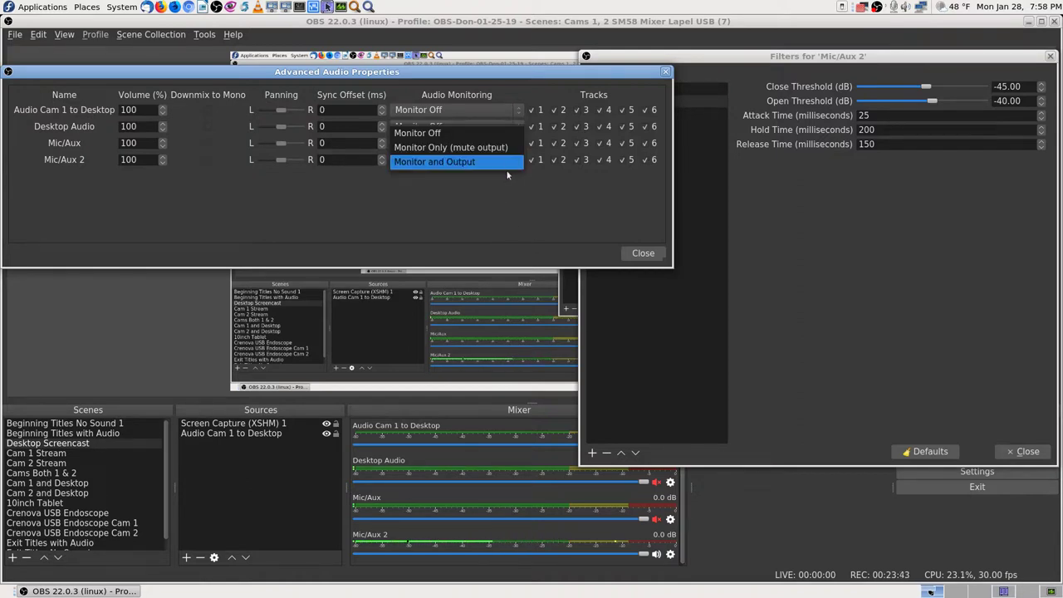
{"action": "left_click", "coordinate": [499, 134]}
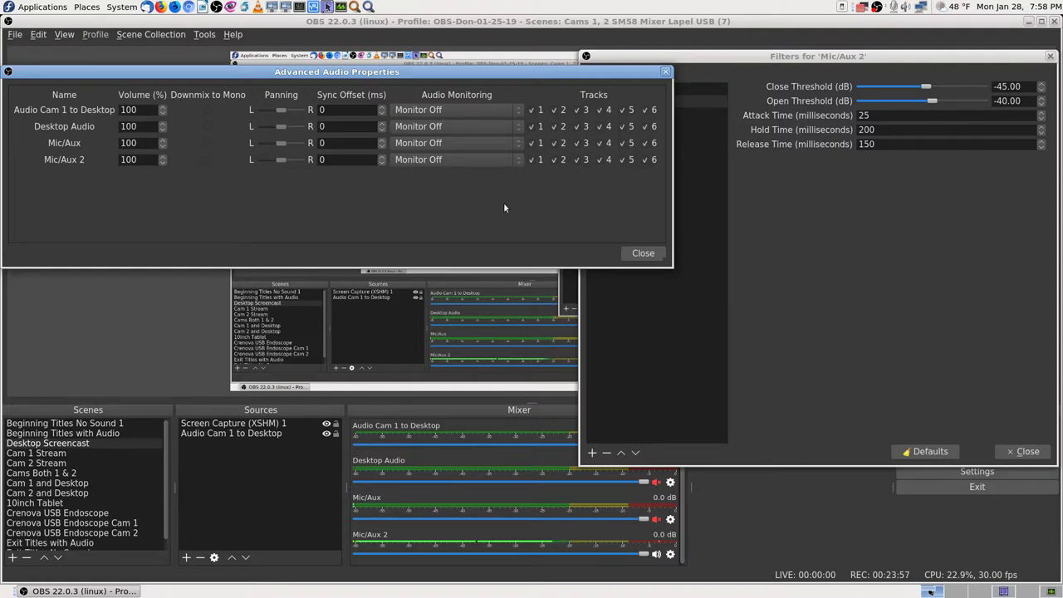
Close the Advanced Audio Properties, check the Compressor settings of Mic/Aux 2, and close its filters window
{"action": "key", "text": "ctrl+m"}
{"action": "left_click", "coordinate": [655, 253]}
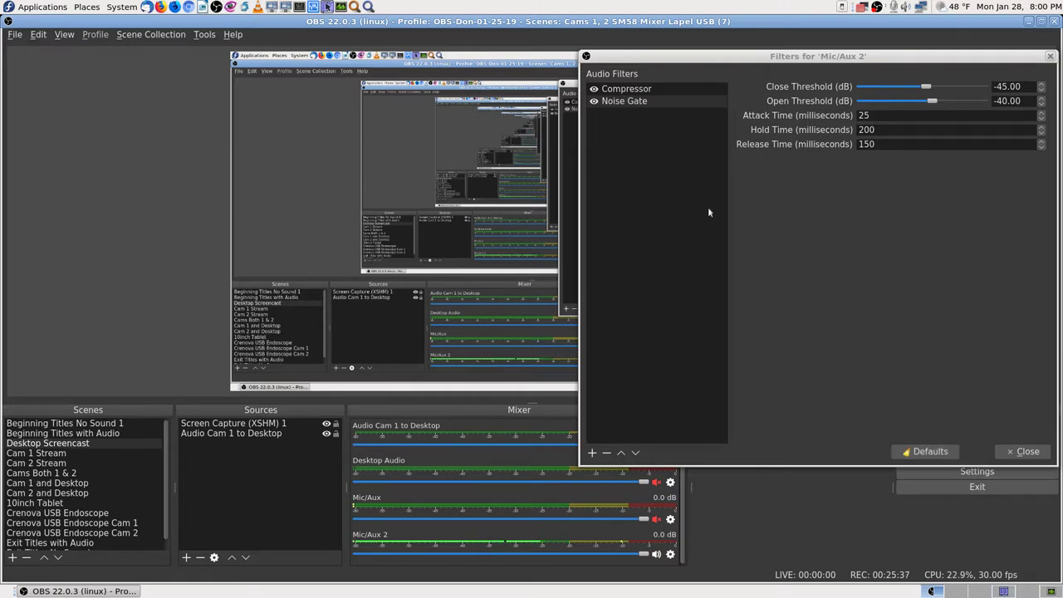
{"action": "left_click", "coordinate": [639, 90]}
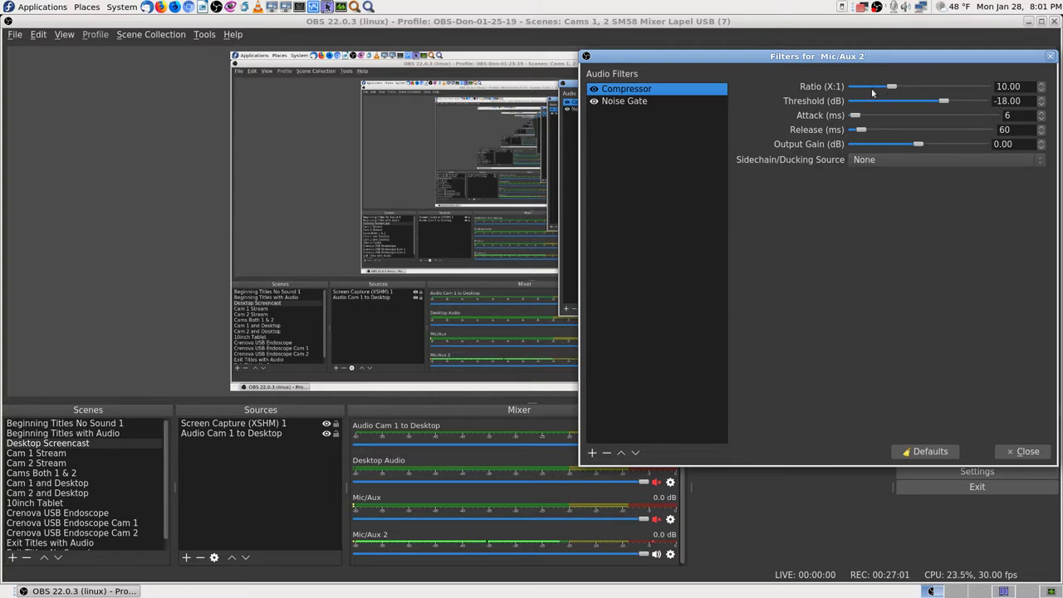
{"action": "left_click", "coordinate": [1028, 452]}
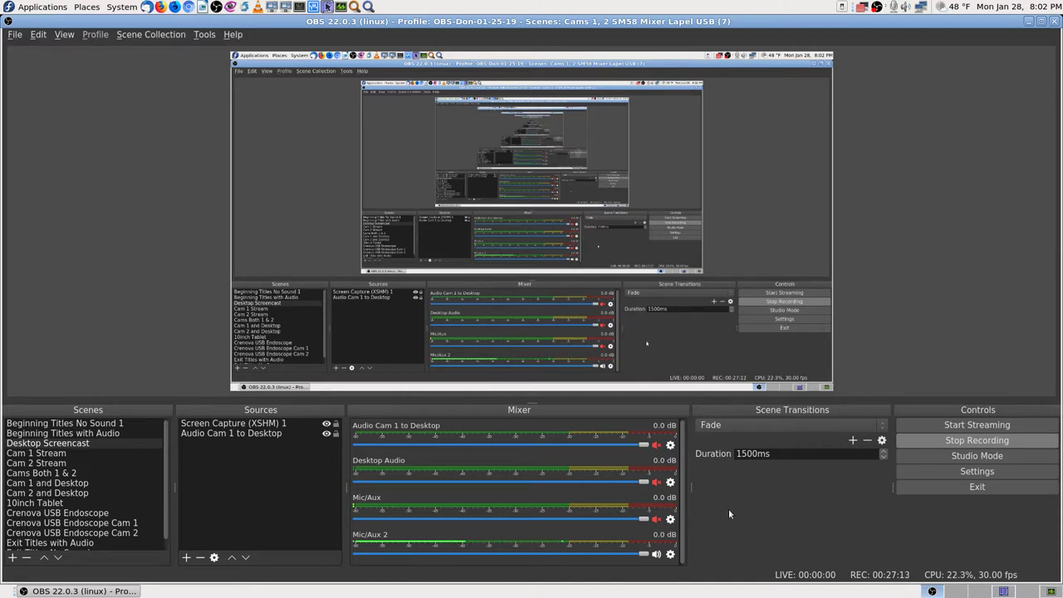
Unmute Desktop Audio and switch to the Cam 2 Stream scene
{"action": "left_click", "coordinate": [657, 482]}
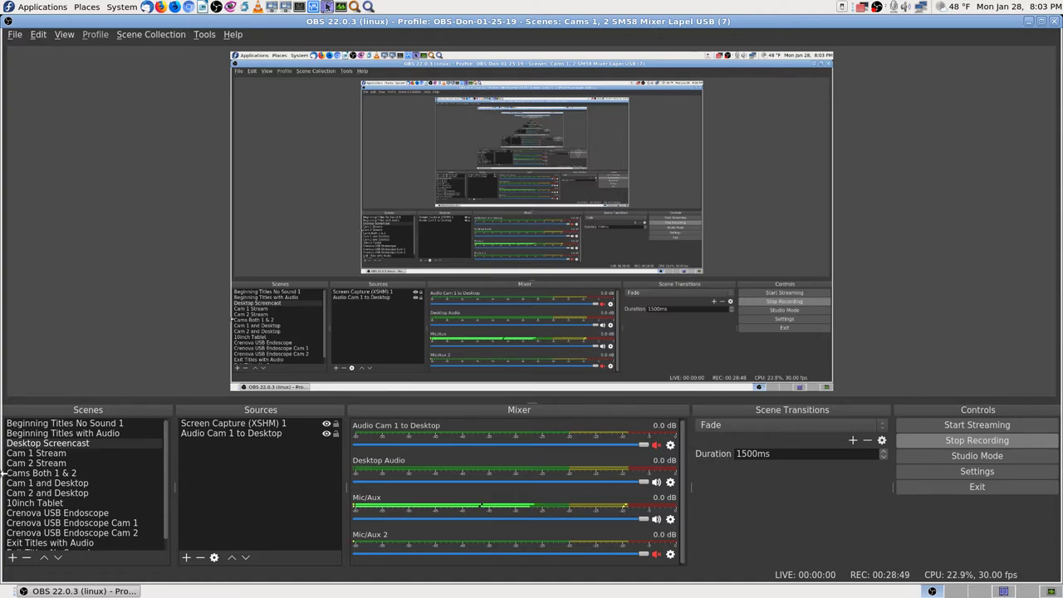
{"action": "left_click", "coordinate": [47, 461]}
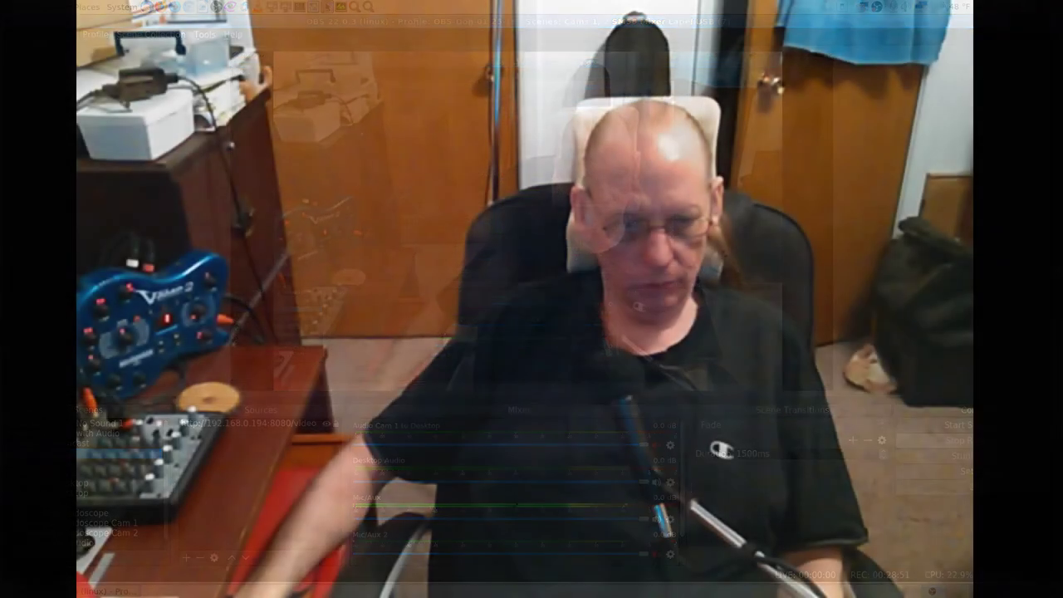